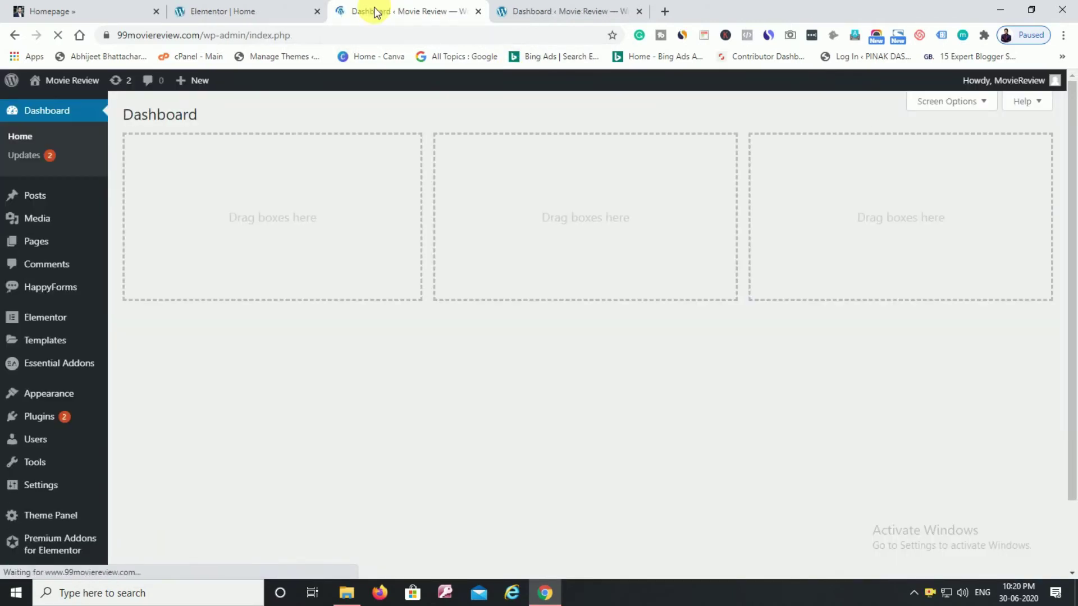
- Set the site's homepage to a static page, choose Home as that page, and save the reading settings
scroll(85, 441, "down", 2)
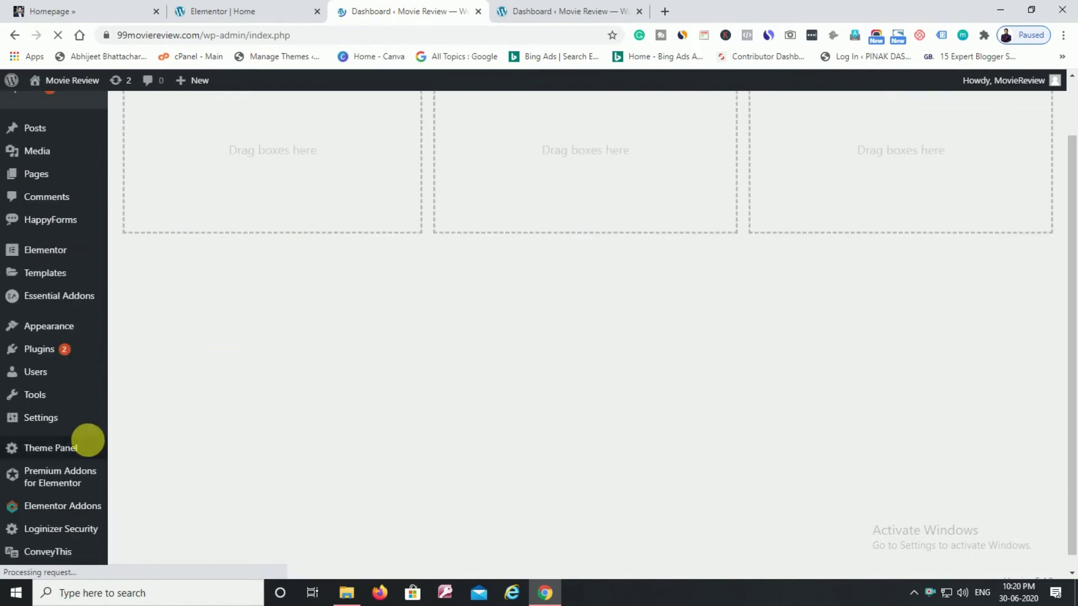
mouse_move(42, 428)
left_click(143, 452)
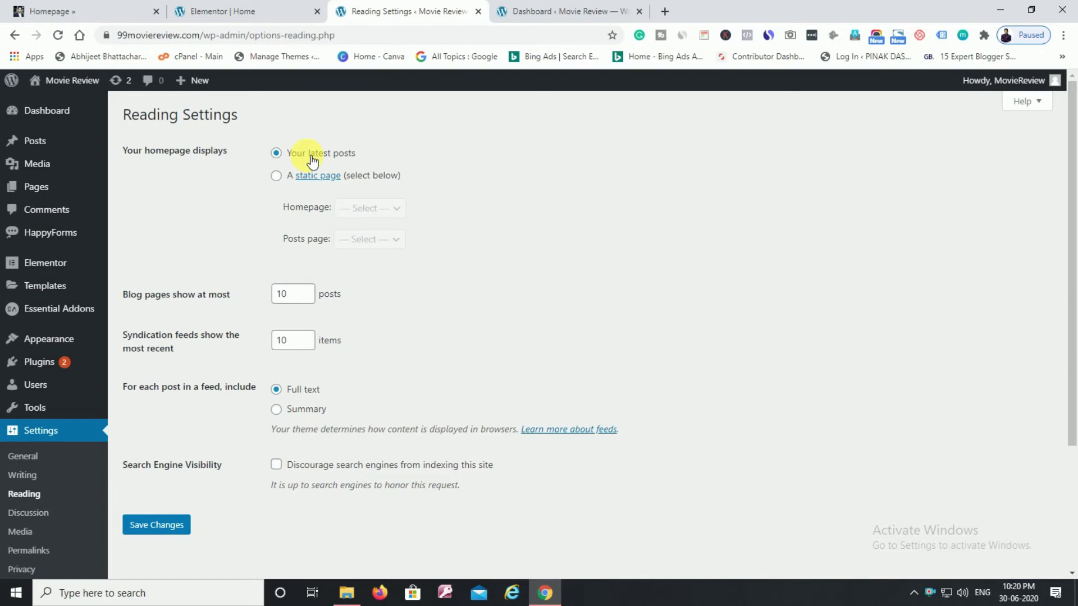
left_click(278, 177)
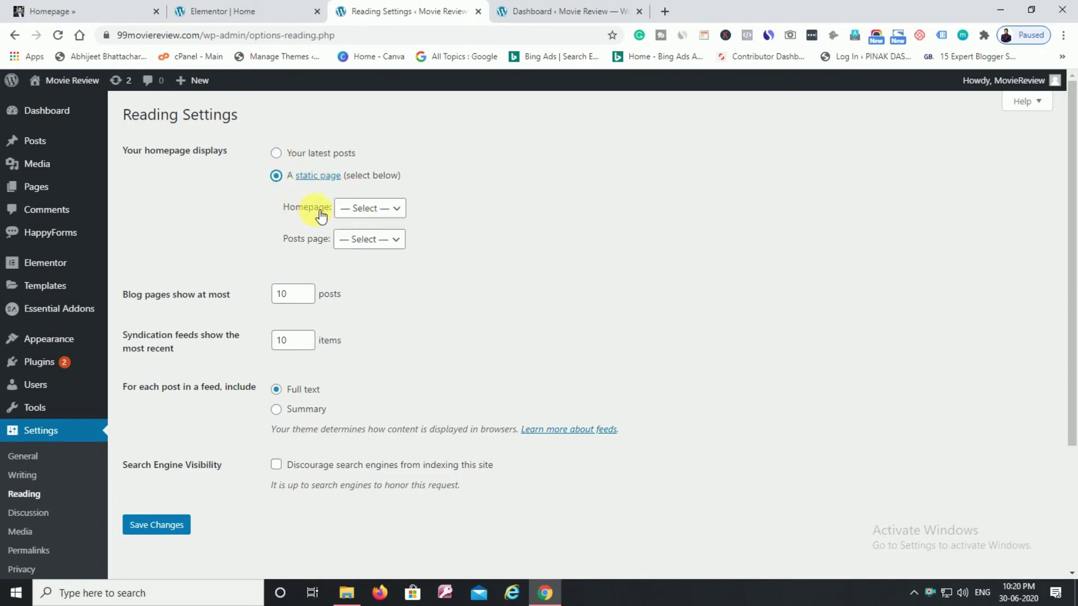
left_click(377, 210)
left_click(358, 237)
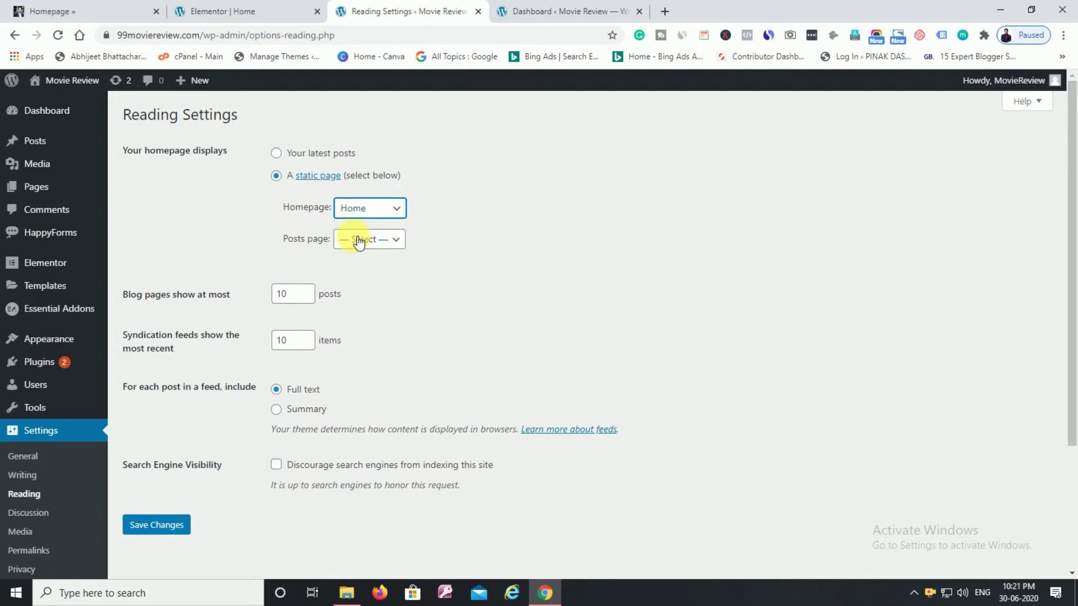
left_click(160, 525)
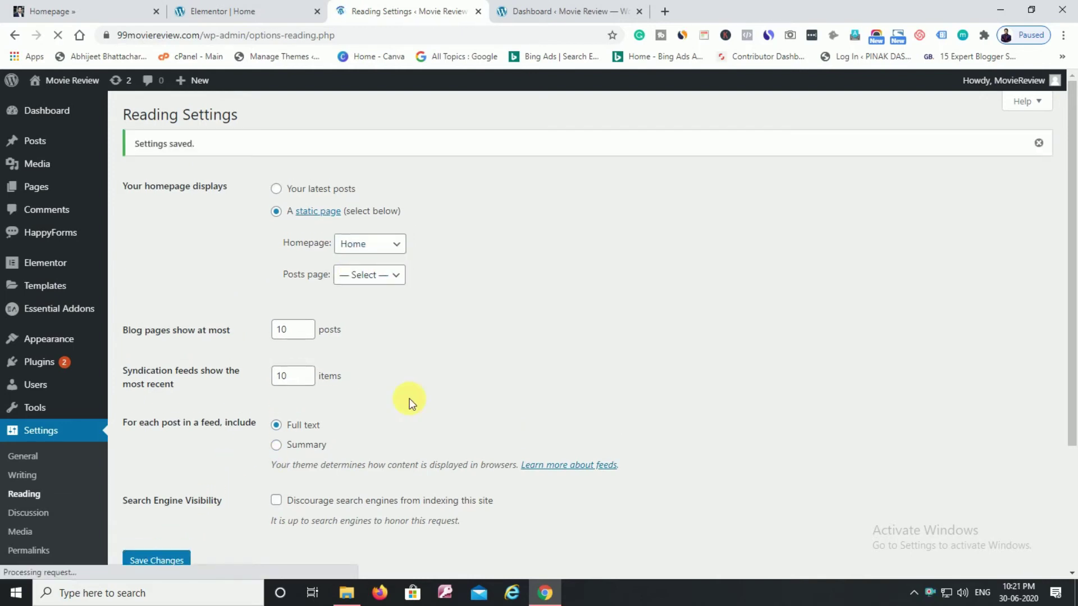
- Visit the live site and look over the front page from top to bottom
mouse_move(73, 84)
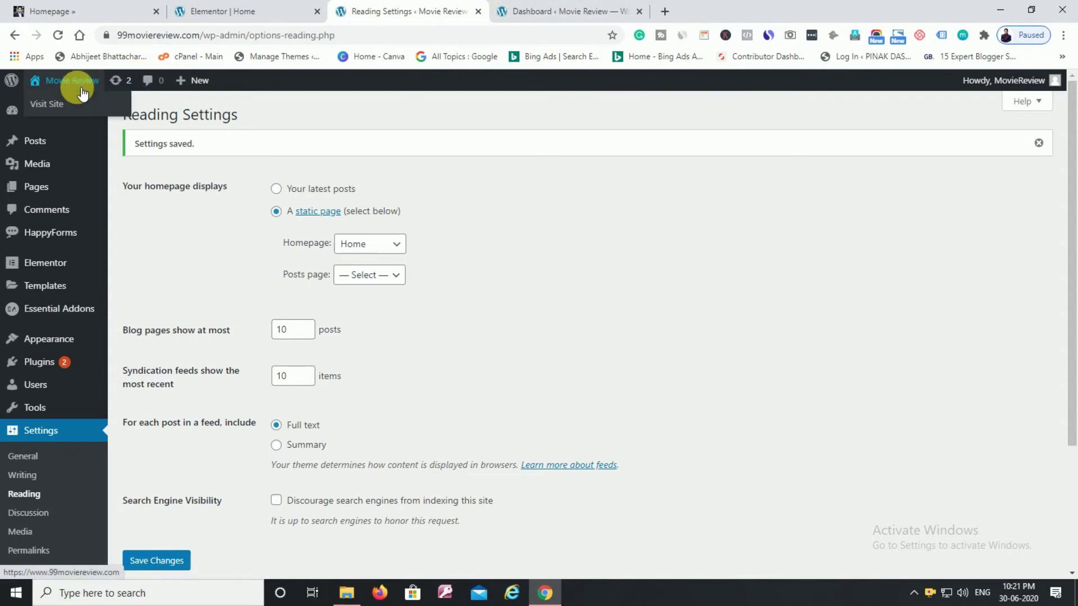
left_click(56, 107)
scroll(423, 320, "down", 10)
scroll(422, 320, "up", 8)
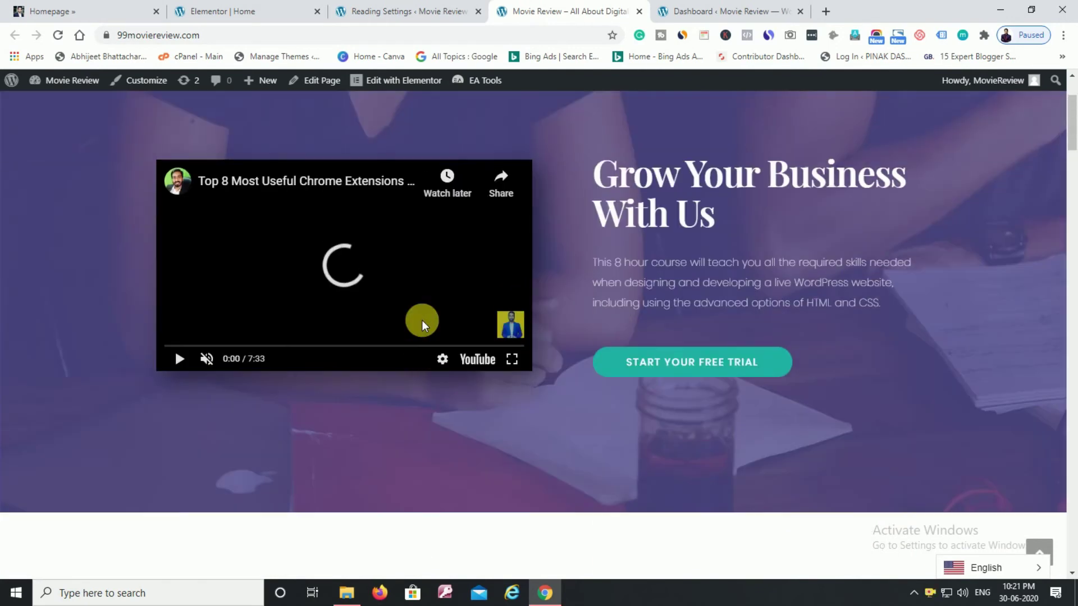
scroll(422, 320, "up", 3)
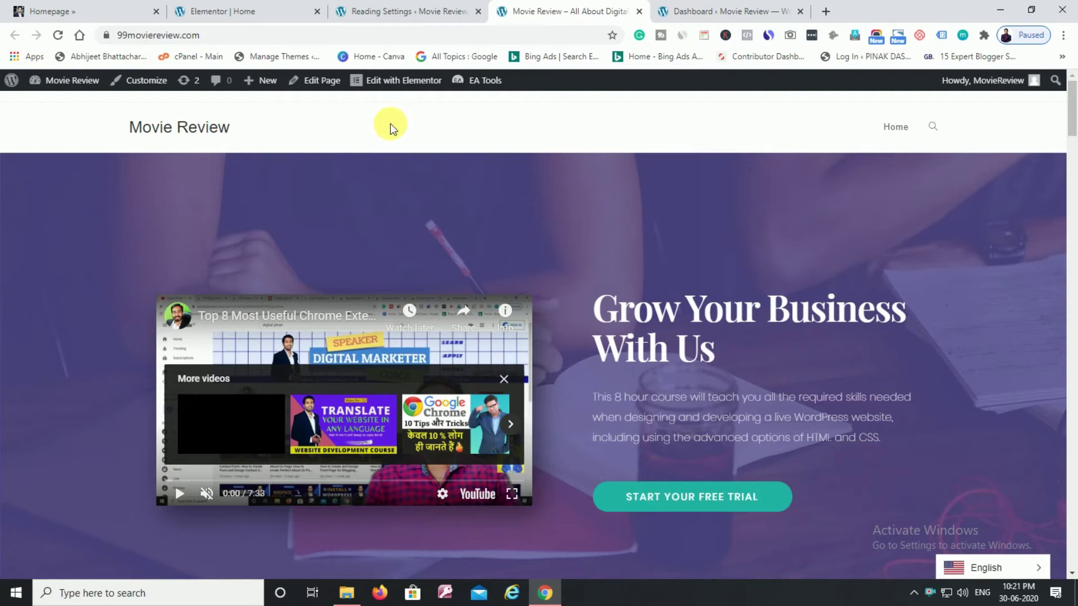
- Return to the admin area, open the menu editor for Main Manu and expand the custom link form
left_click(366, 5)
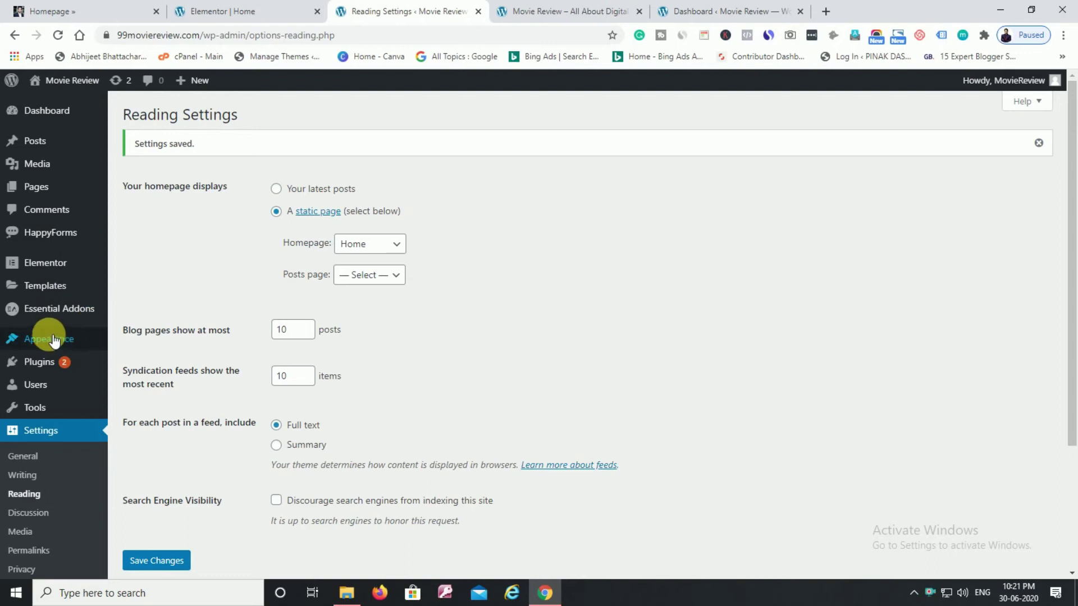
mouse_move(48, 338)
left_click(133, 399)
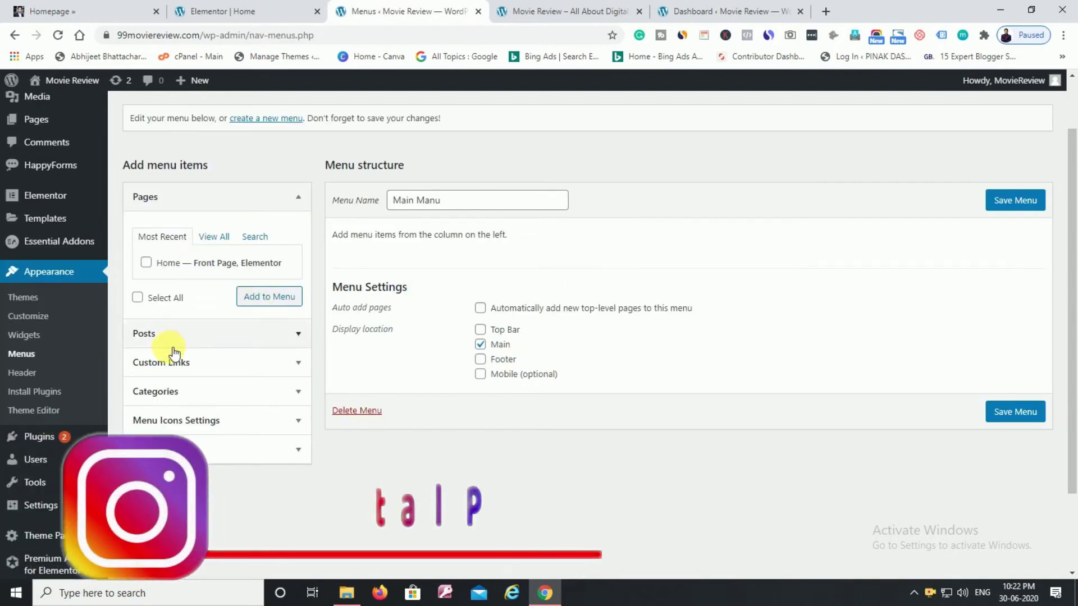
left_click(182, 368)
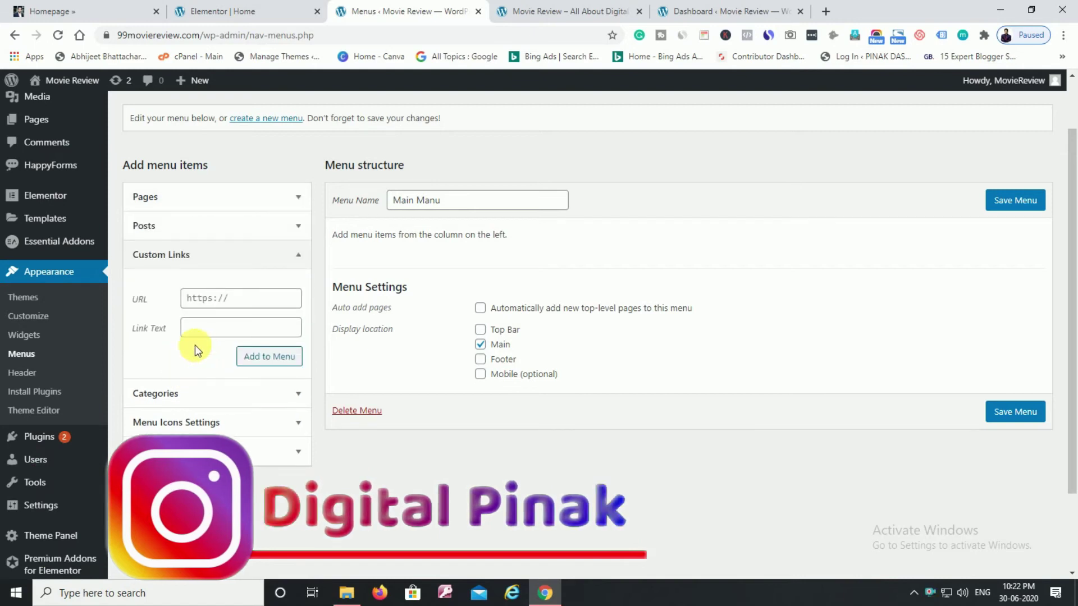
- Add a custom link to the menu with the link text Home and the URL #home
left_click(205, 301)
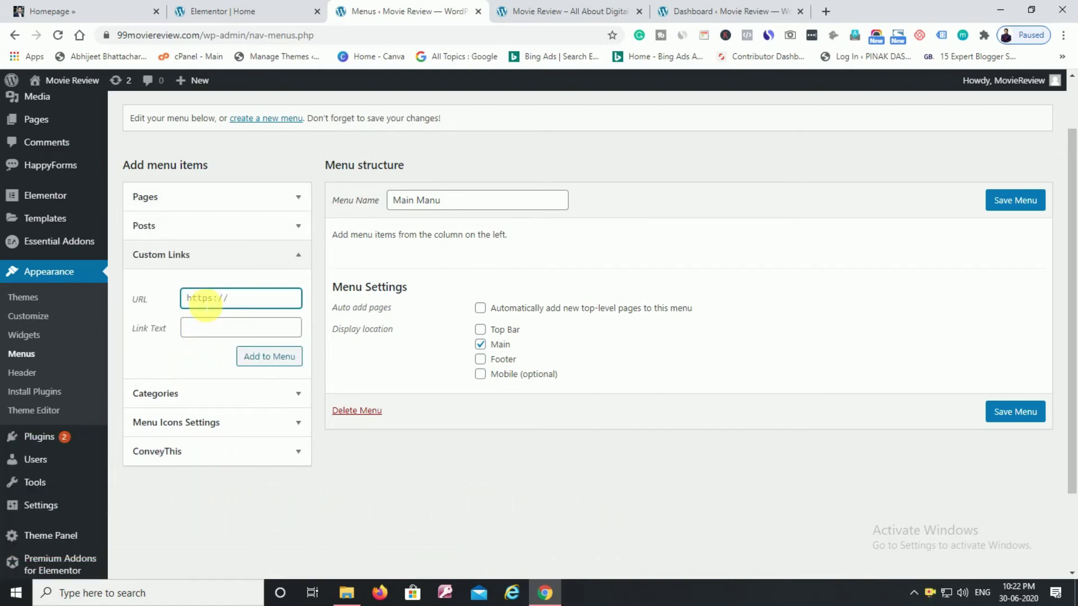
left_click(194, 348)
left_click(285, 267)
left_click(284, 266)
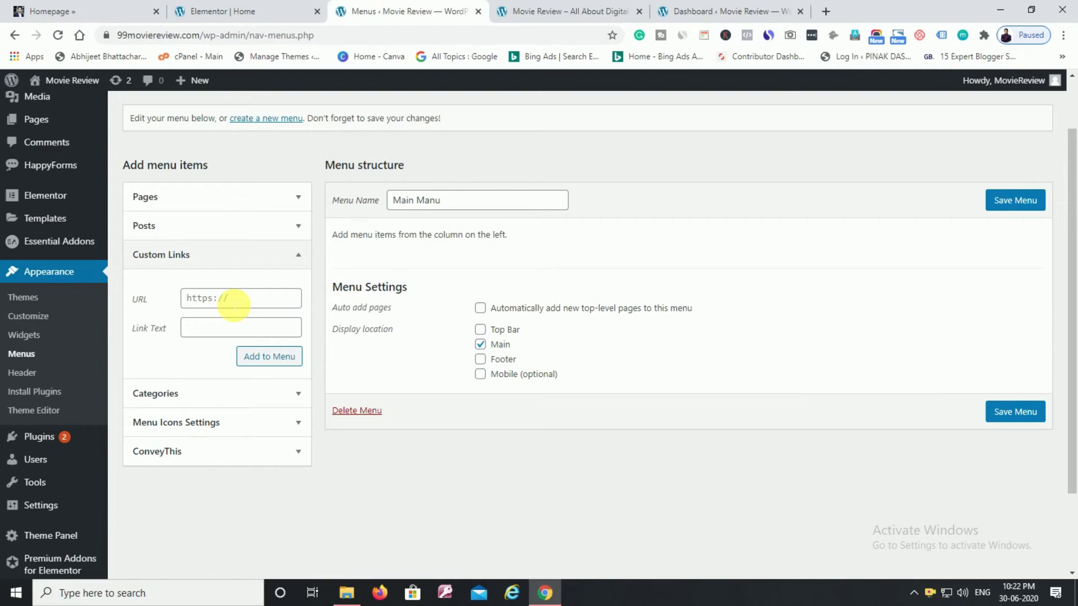
left_click(201, 336)
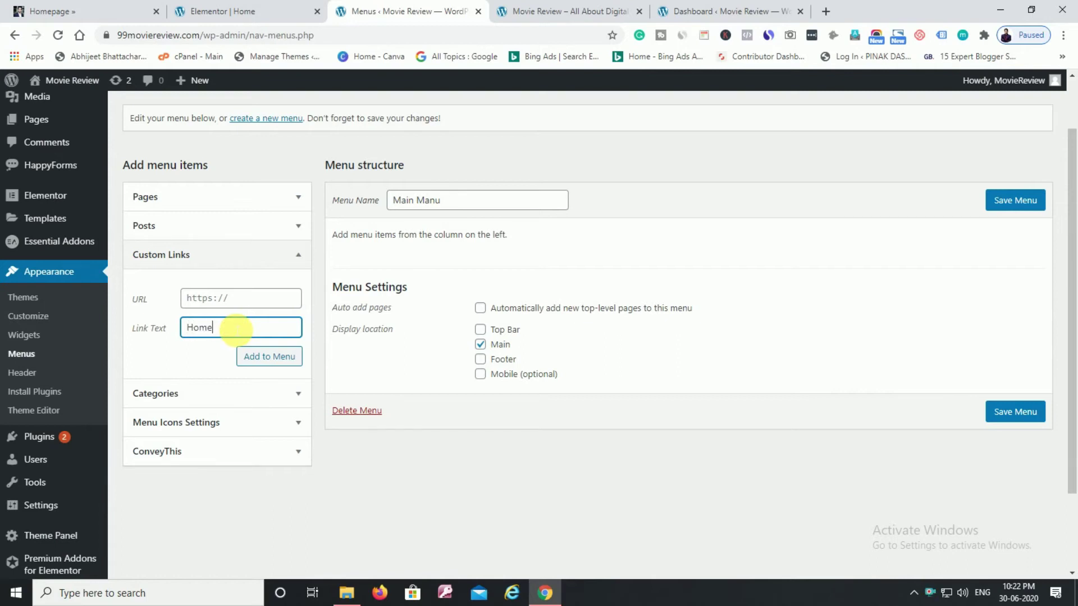
left_click(227, 301)
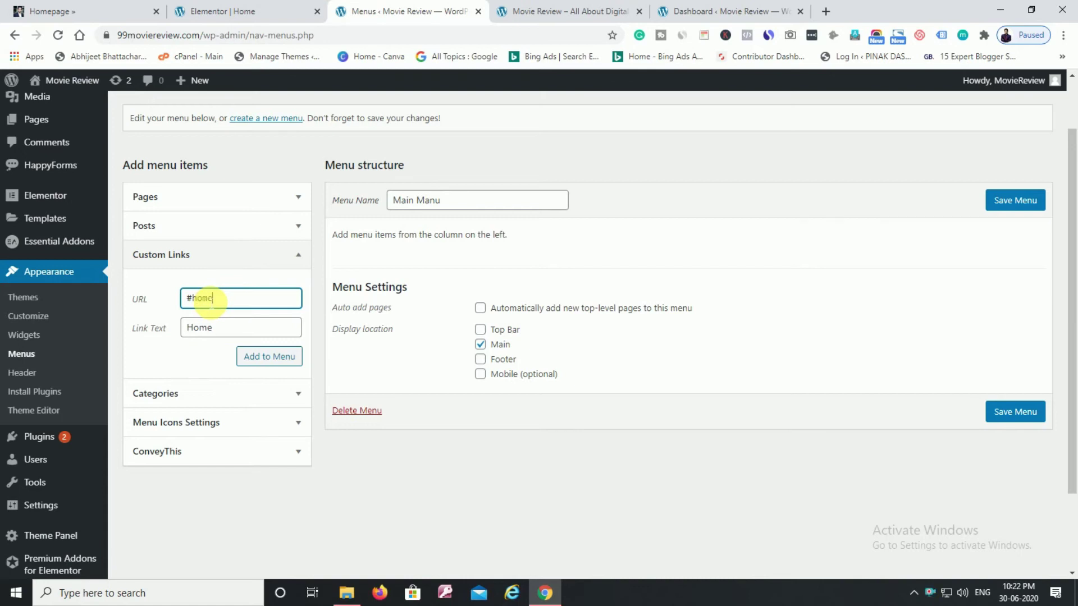
double_click(199, 299)
left_click(219, 300)
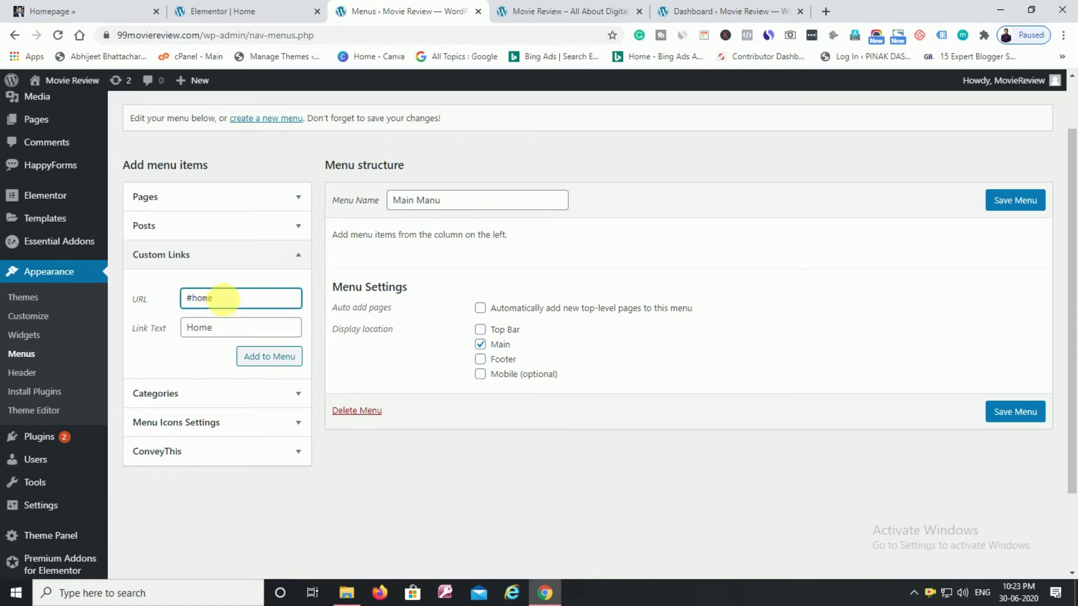
left_click(269, 361)
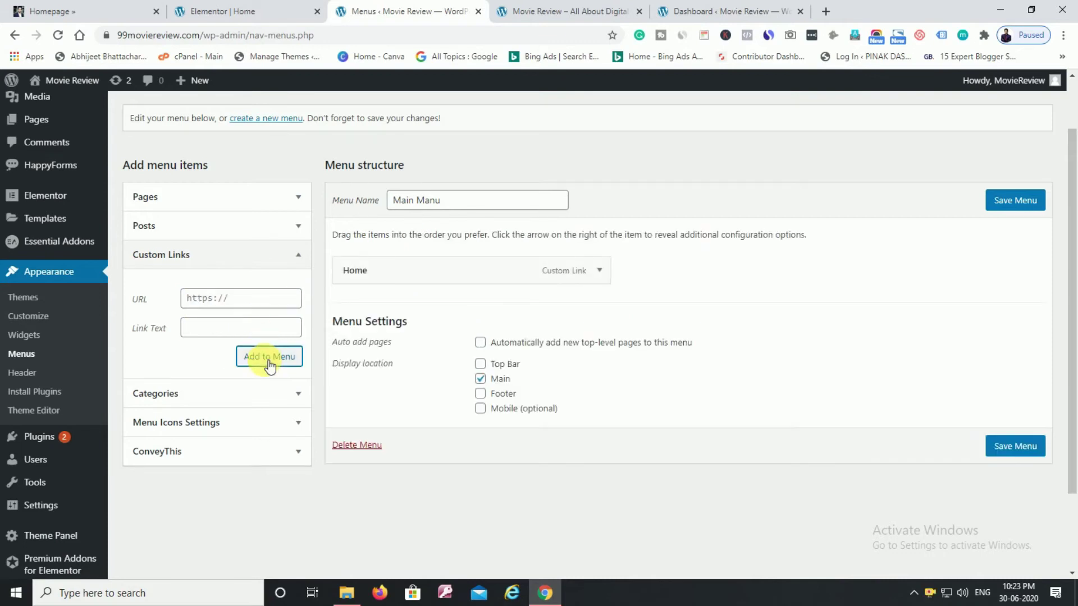
- Add a custom link to the menu with the link text Services and the URL #Services
left_click(233, 328)
type("Serv")
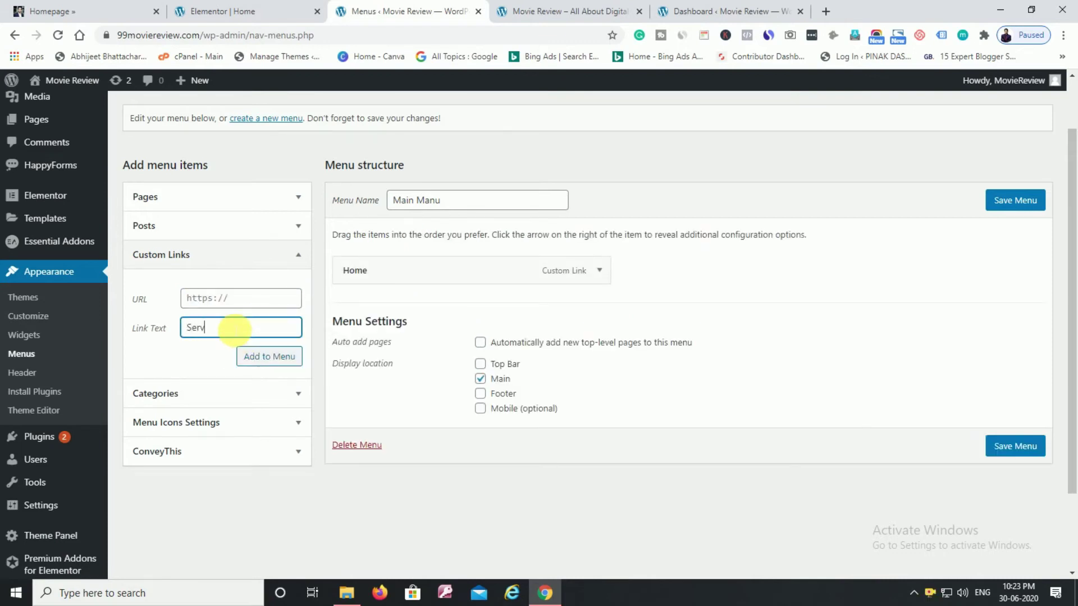
type("ices")
left_click(228, 306)
type("3")
left_click_drag(251, 330, 180, 330)
key("ctrl+c")
left_click(213, 307)
key("BackSpace")
type("#")
key("ctrl+v")
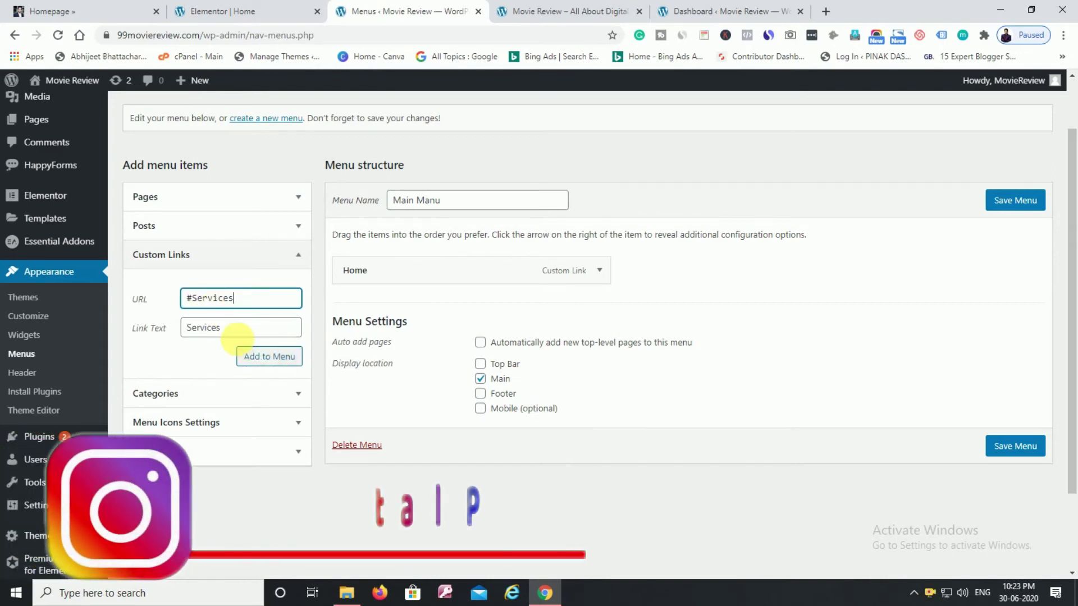
left_click(263, 359)
- Add custom links named Team and About Us to the menu, using #AboutUs as the About Us URL
left_click(206, 335)
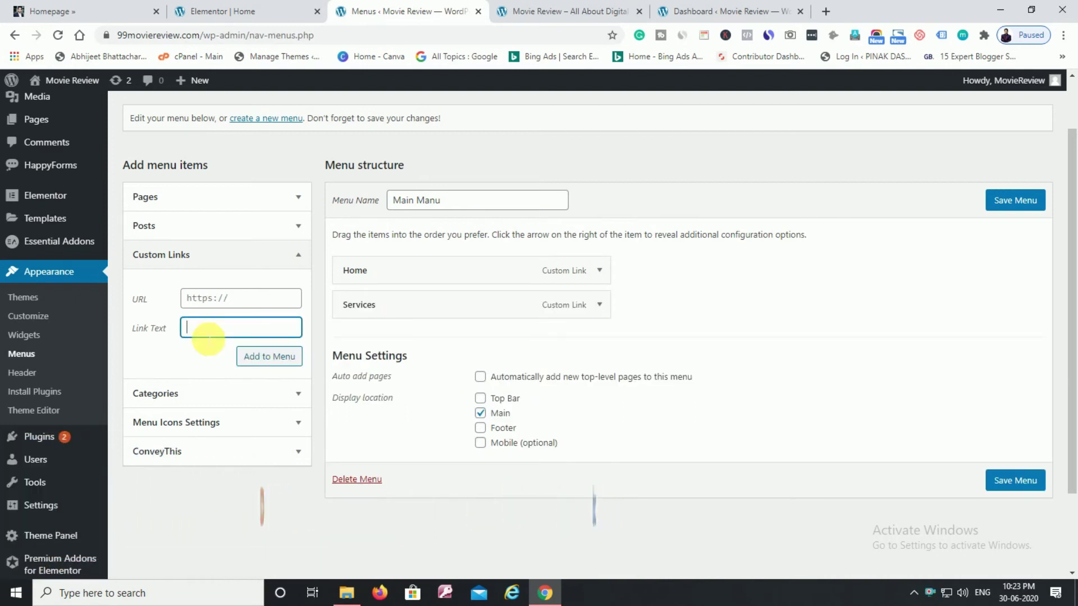
type("bout")
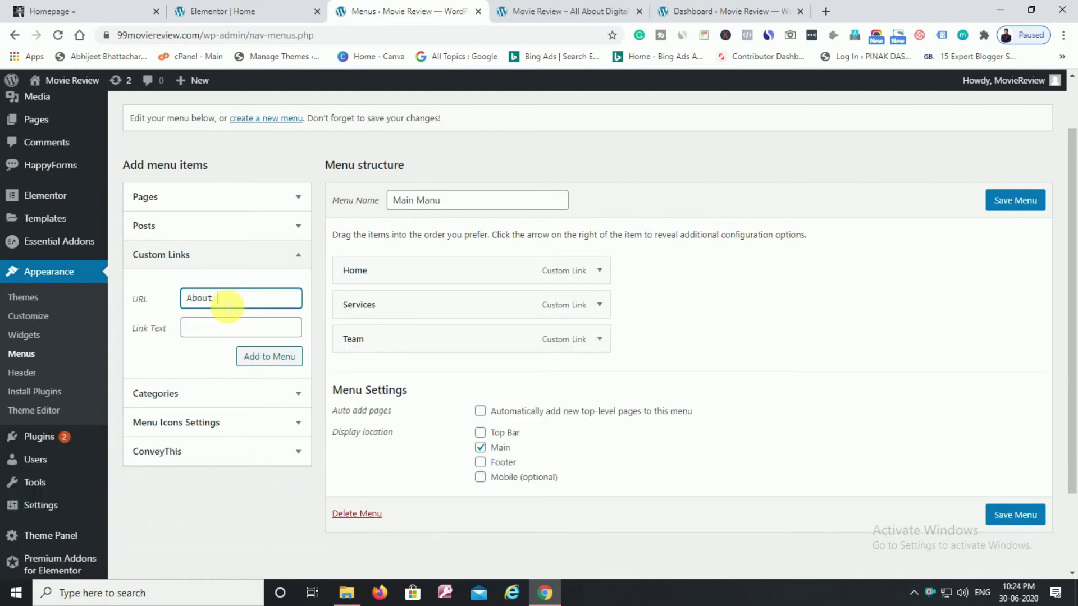
key("Return")
- Add a custom link to the menu with the link text Contact Us and the URL #ContactUs
left_click(206, 328)
type("Contact Us")
key("shift+Tab")
type("#Contact Us")
key("Left")
key("Left")
key("BackSpace")
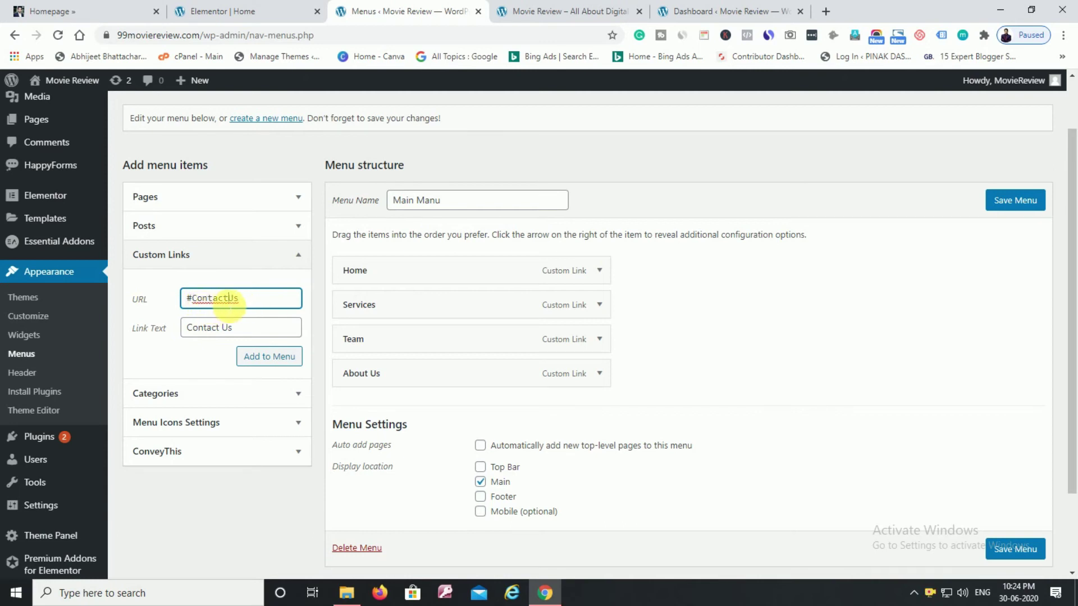
key("Return")
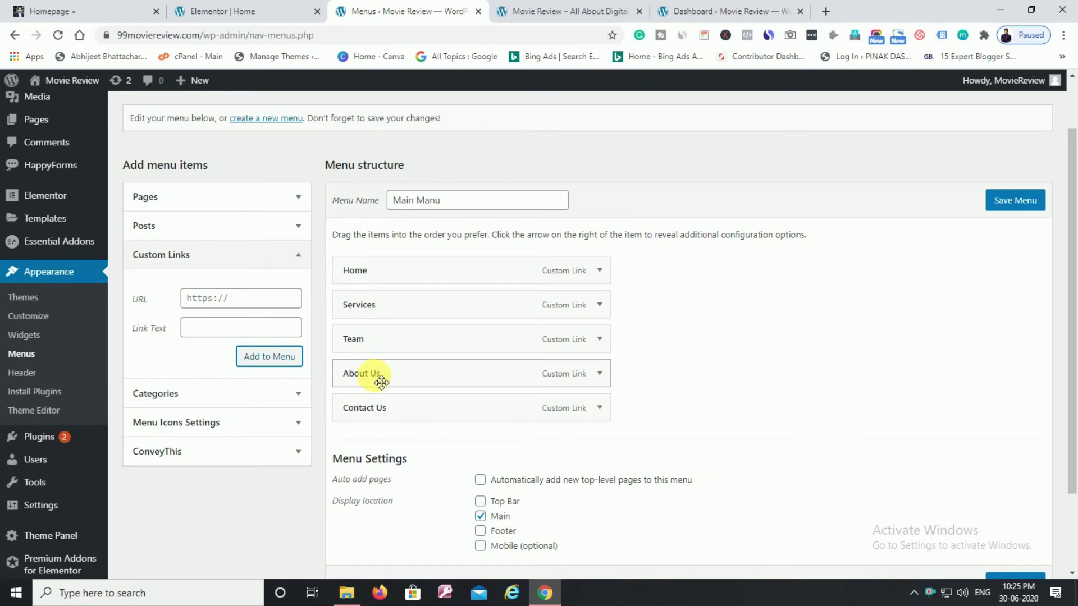
- Move the About Us item above Team in the menu structure and save the menu
left_click_drag(379, 381, 380, 358)
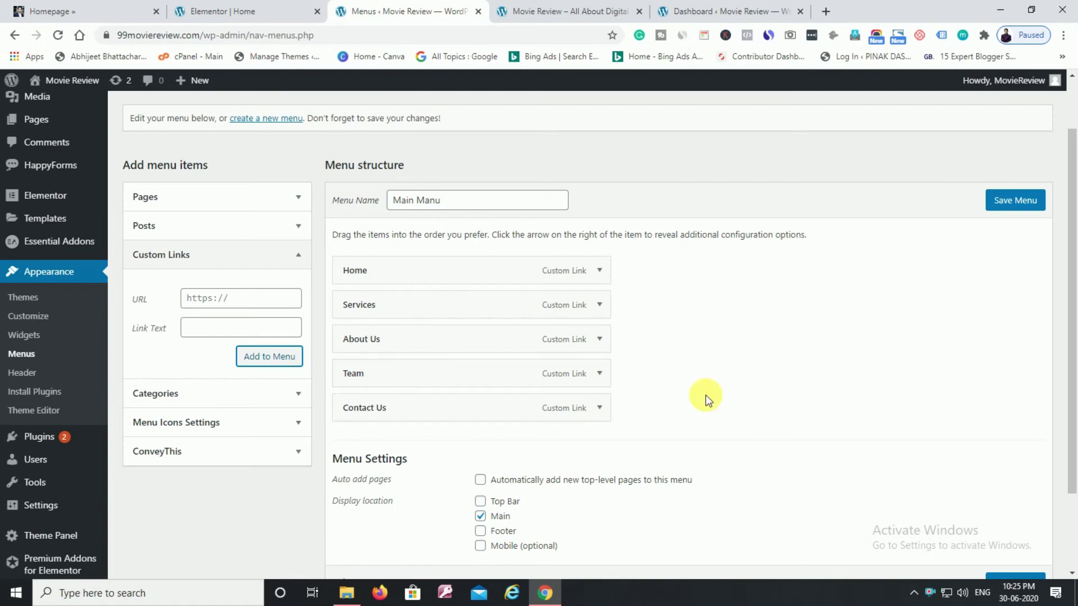
scroll(706, 395, "down", 1)
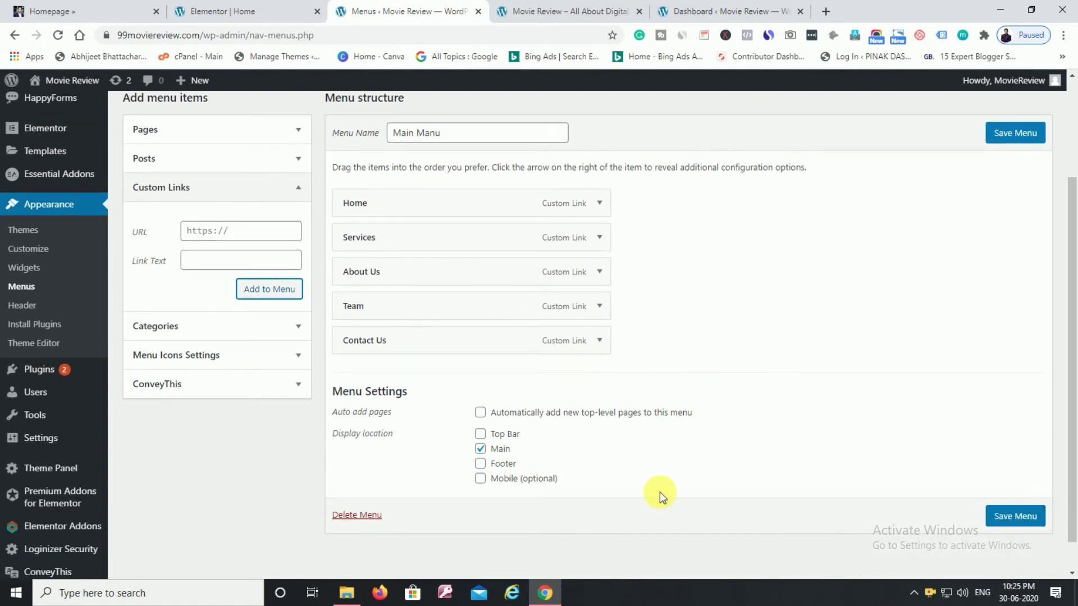
left_click(1015, 516)
- Reload the live home page to load the new menu and open the page for editing with Elementor
key("ctrl+Tab")
left_click(58, 37)
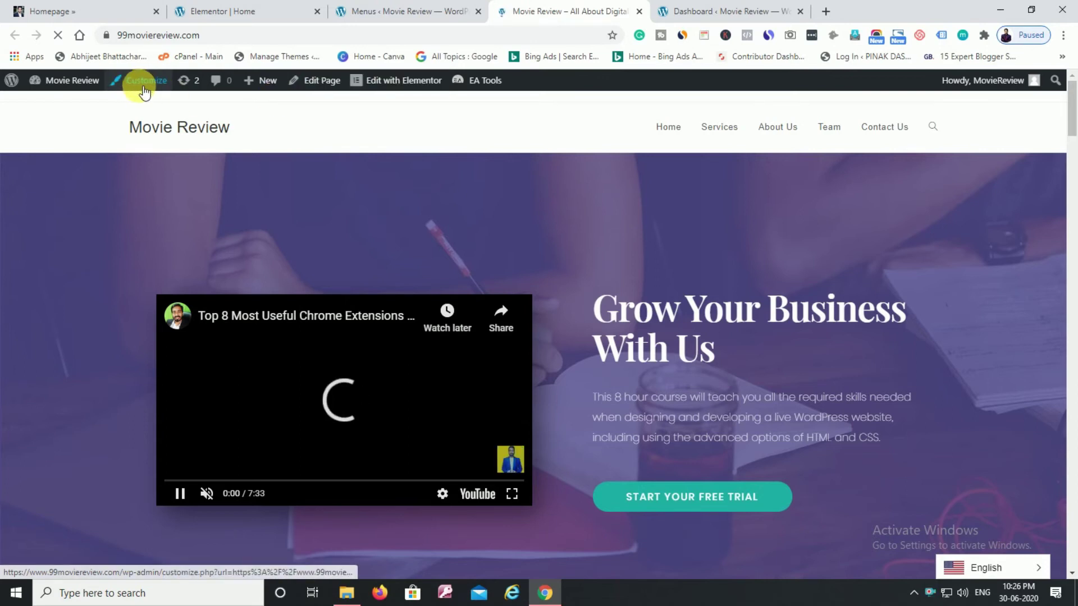
mouse_move(70, 83)
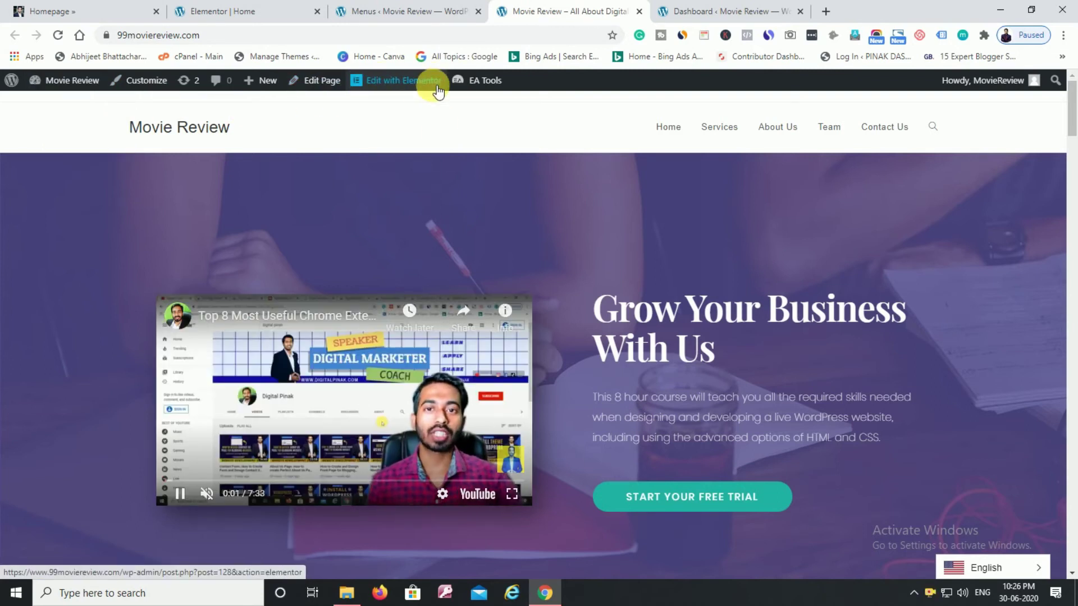
left_click(417, 88)
left_click(414, 8)
left_click(547, 8)
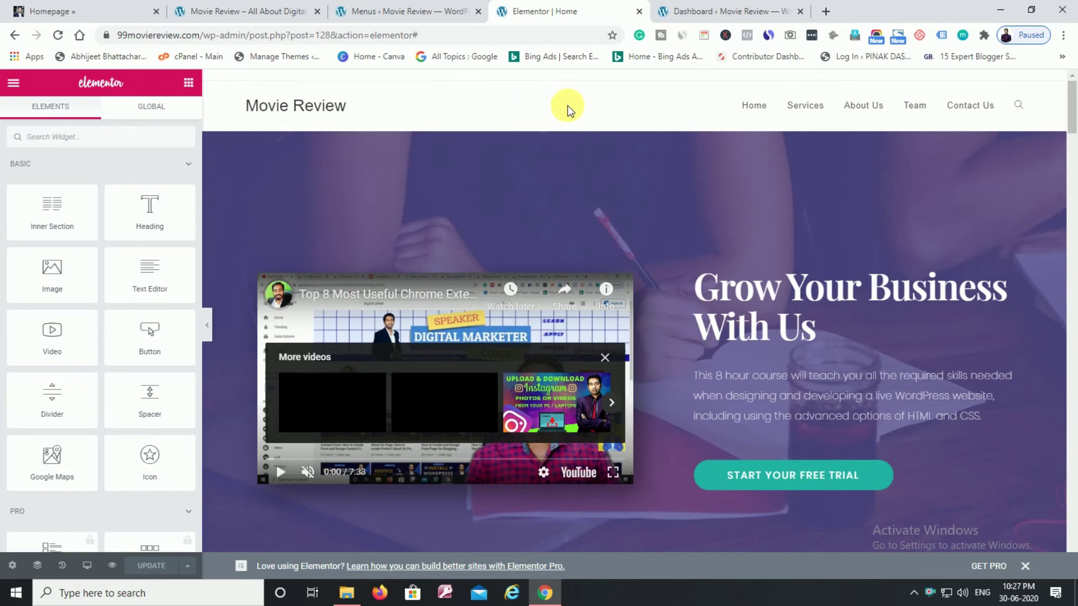
- Follow the Services, About Us and Team menu links in the page preview to check which section each one reaches
left_click(635, 126)
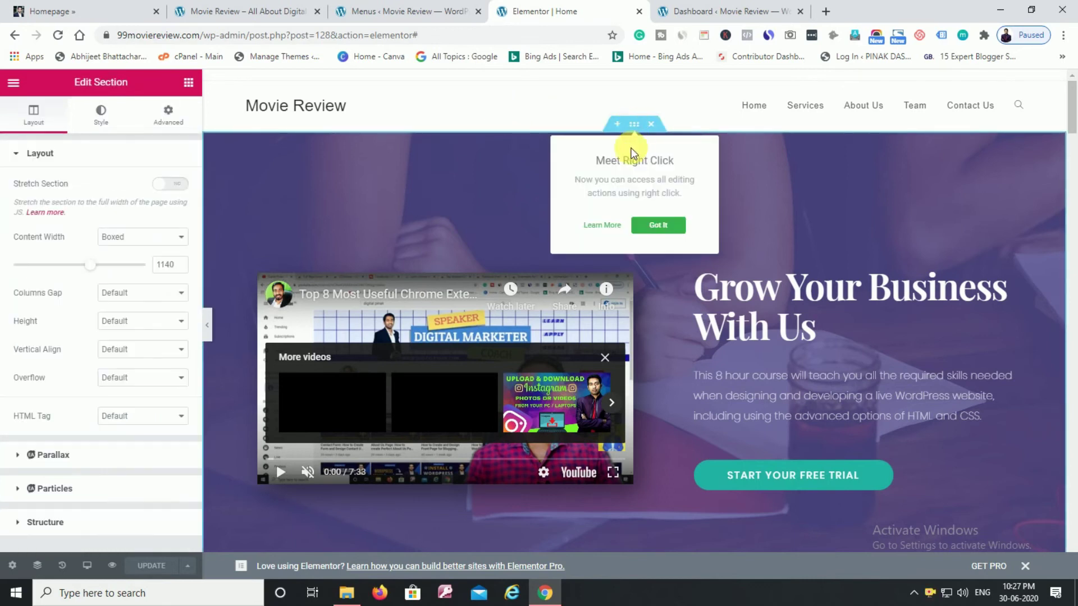
left_click(778, 115)
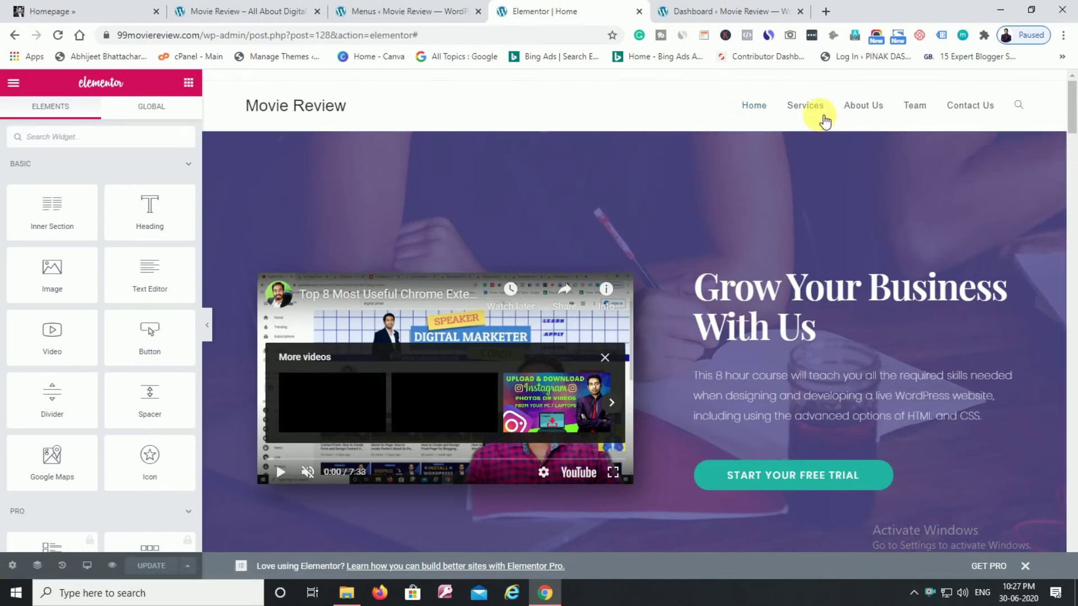
left_click(801, 112)
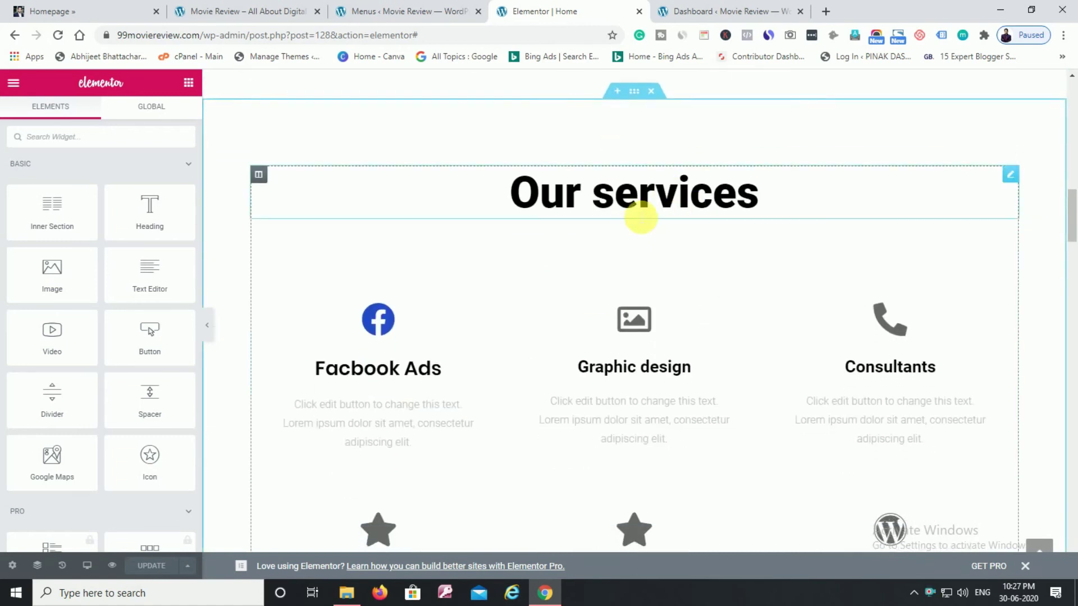
scroll(637, 217, "up", 10)
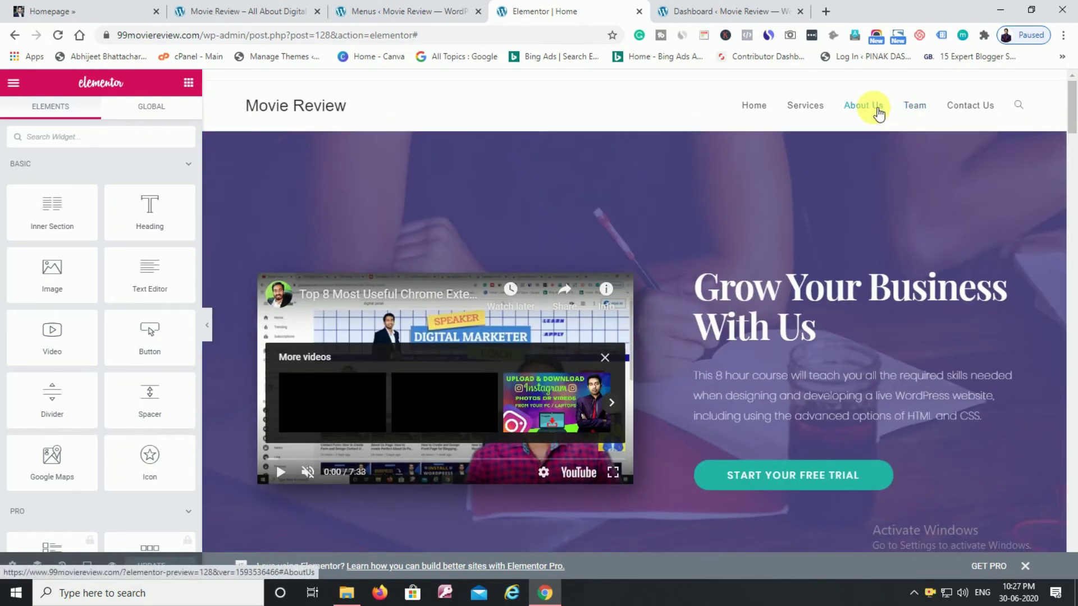
left_click(878, 114)
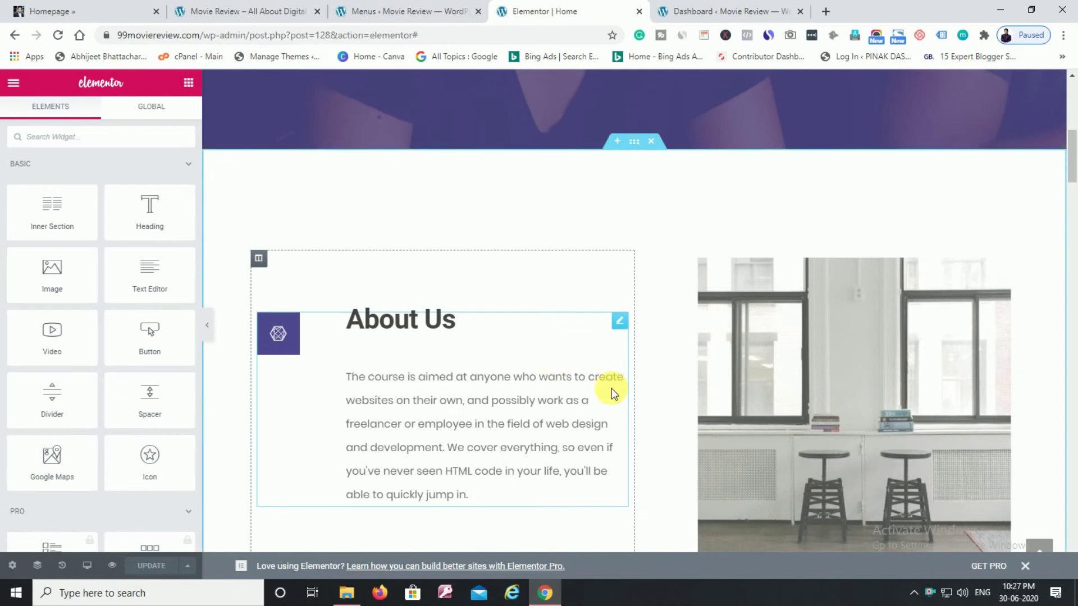
scroll(612, 393, "up", 10)
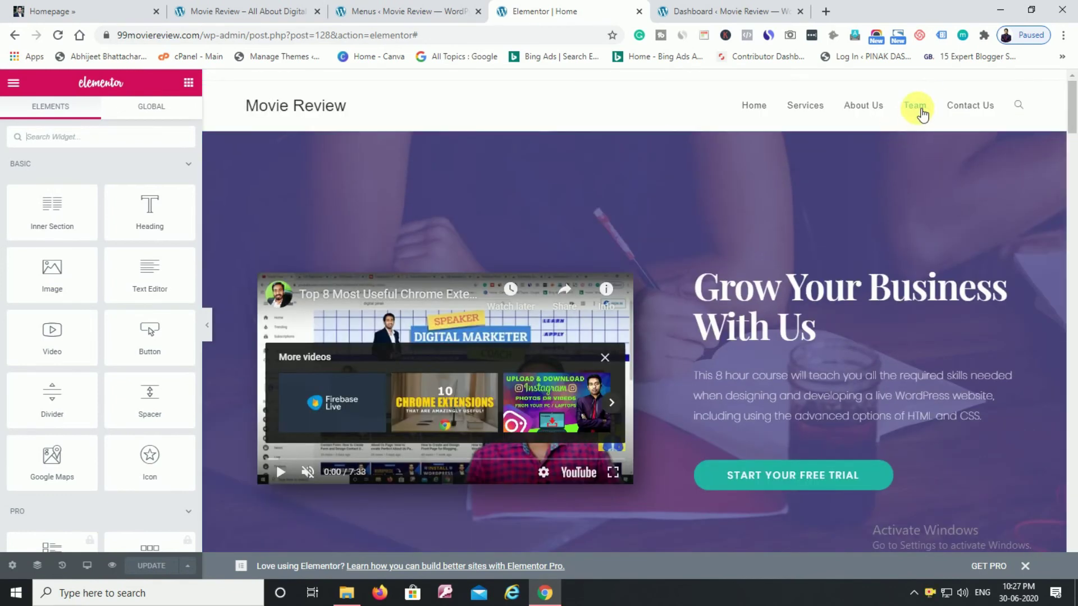
left_click(917, 112)
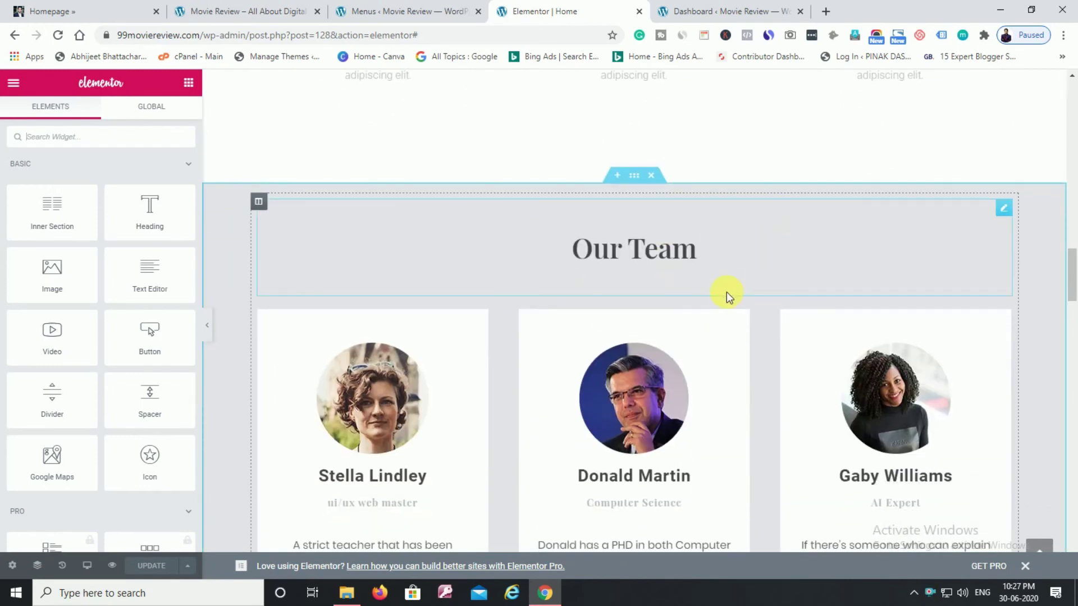
- Open the hero section's settings in the page editor and copy the anchor name home from the Home menu item's URL
scroll(726, 292, "up", 10)
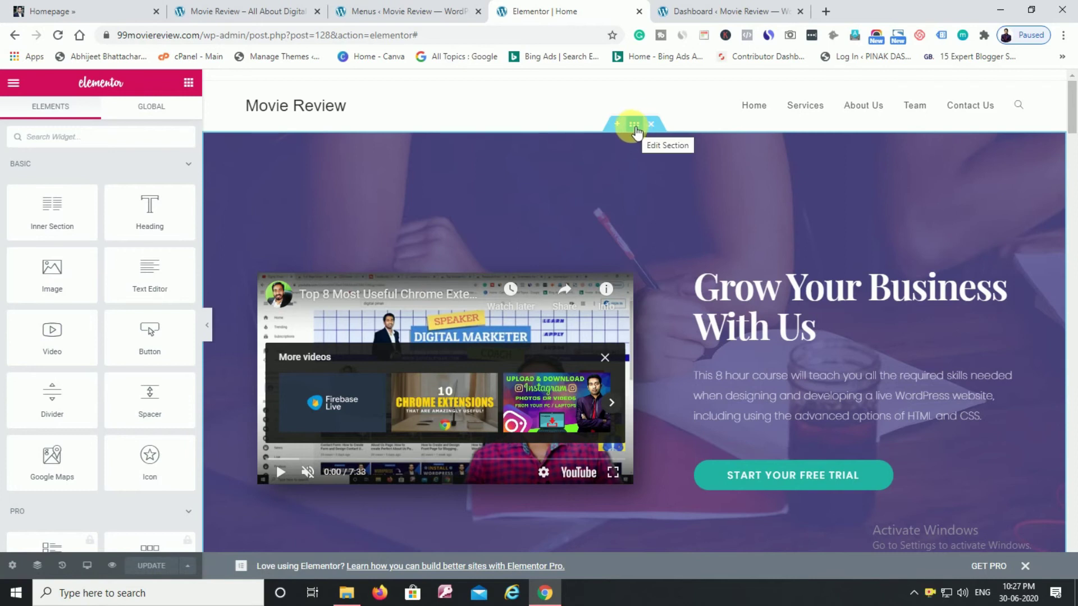
left_click(634, 126)
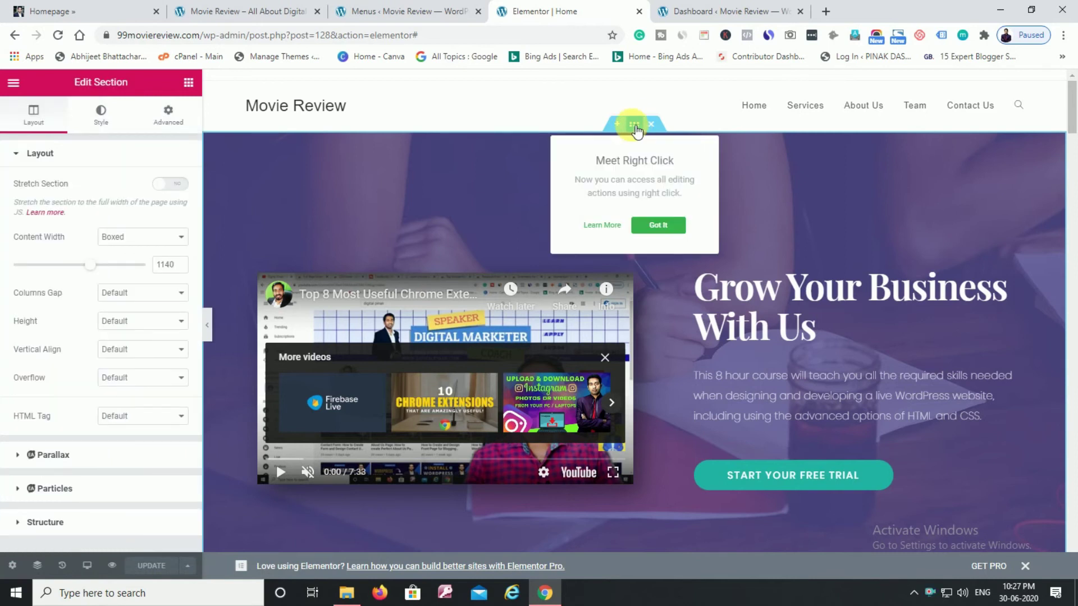
left_click(356, 12)
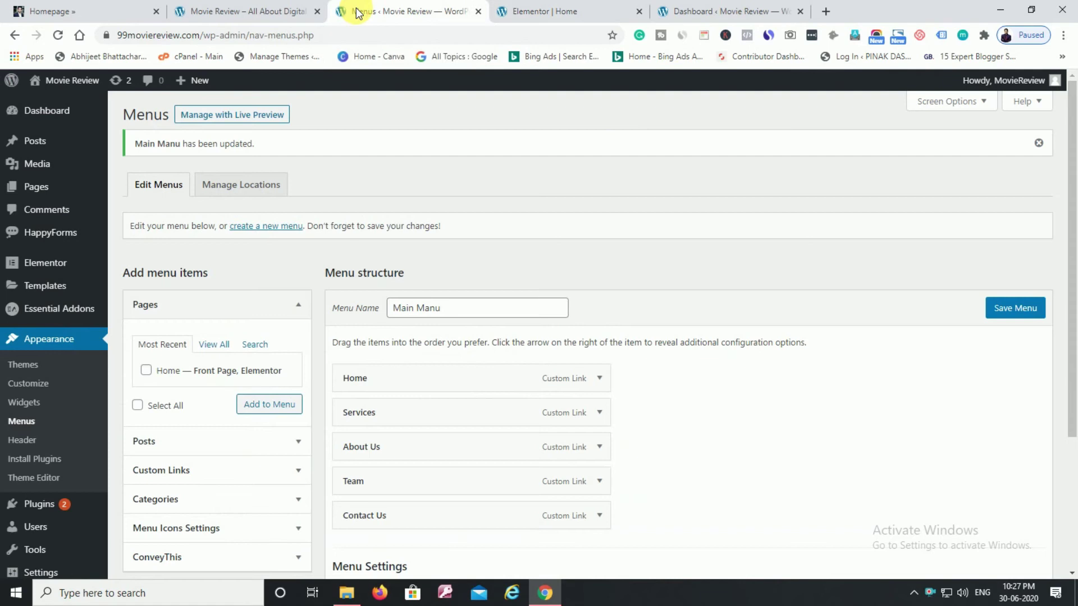
scroll(473, 266, "down", 1)
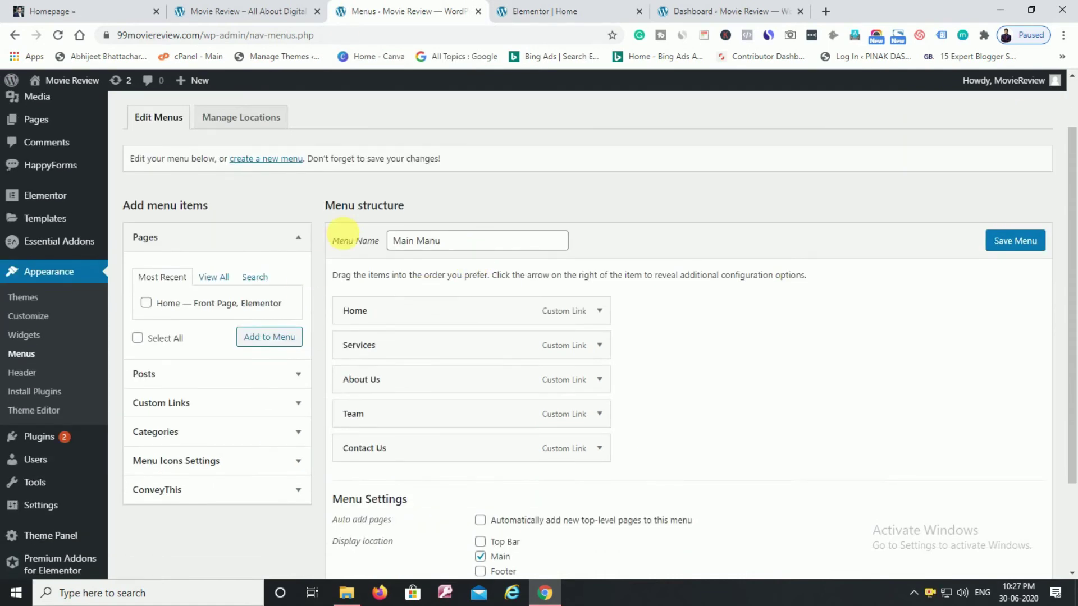
scroll(351, 245, "down", 1)
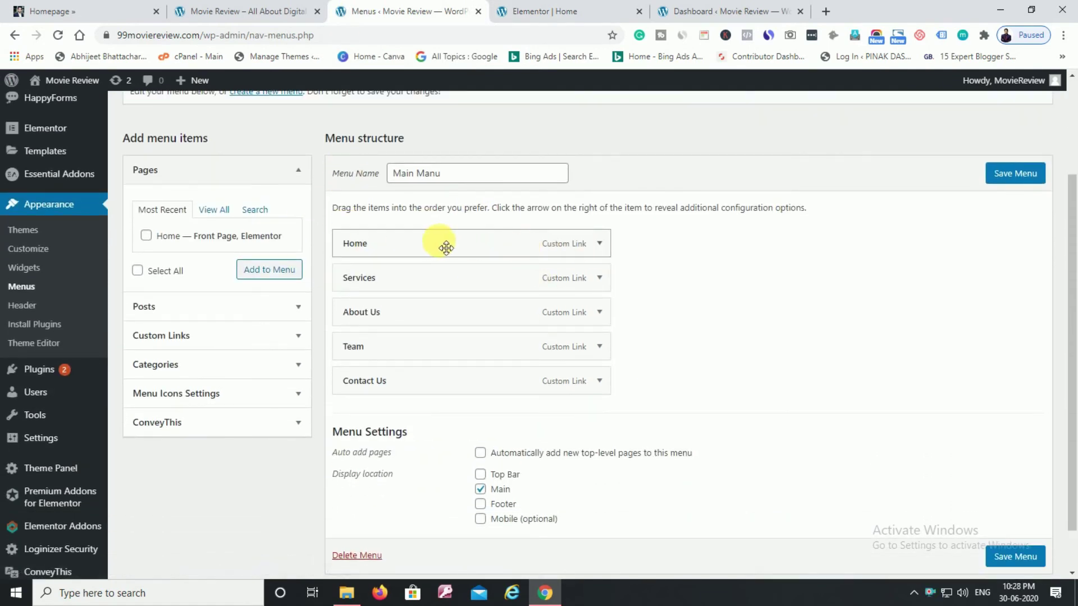
left_click(600, 244)
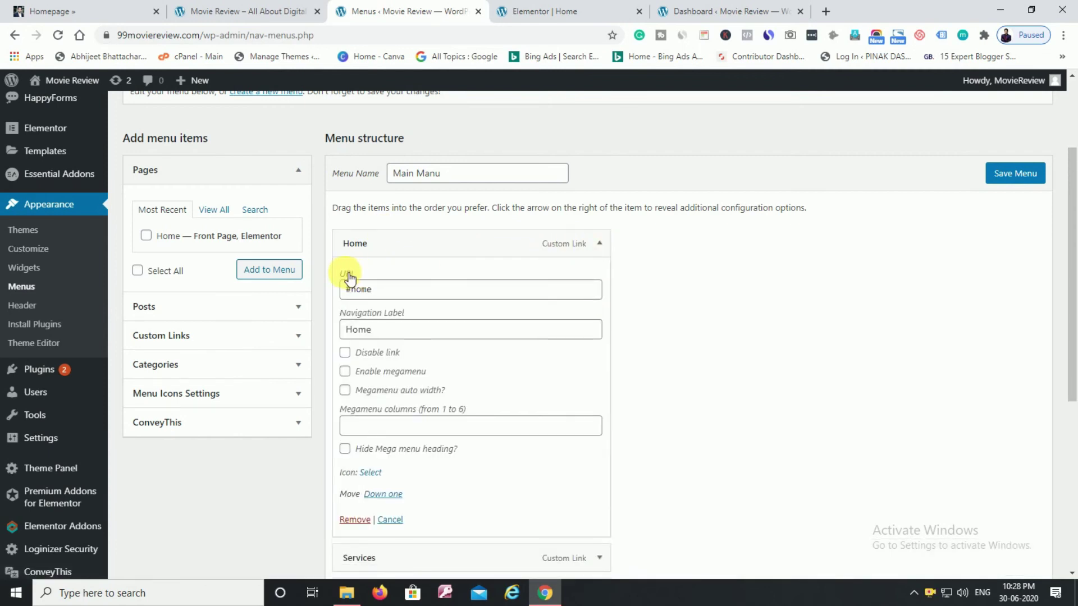
left_click(385, 290)
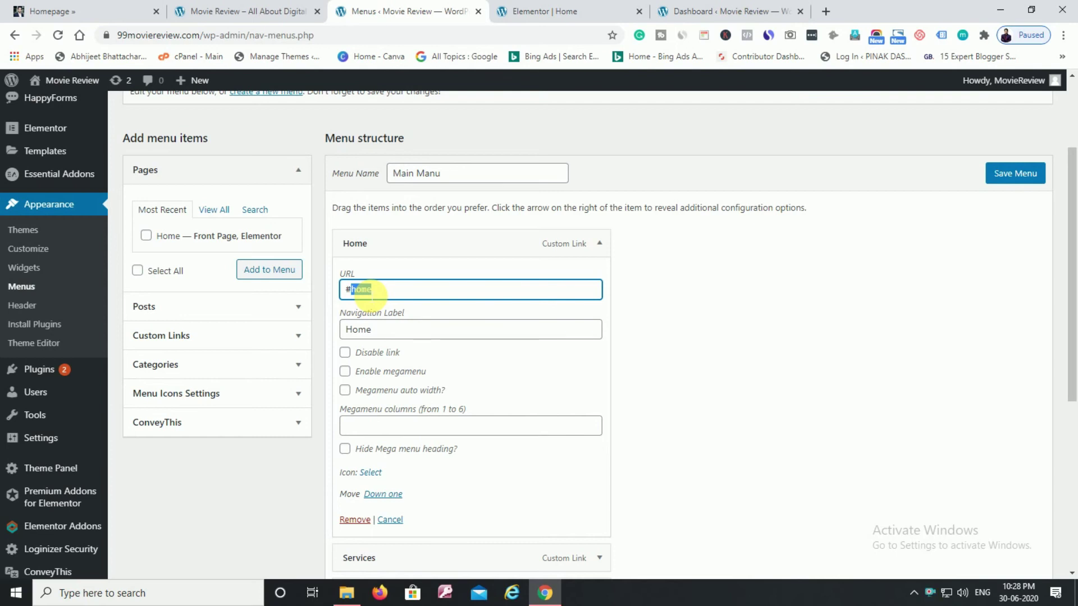
right_click(368, 291)
left_click(397, 339)
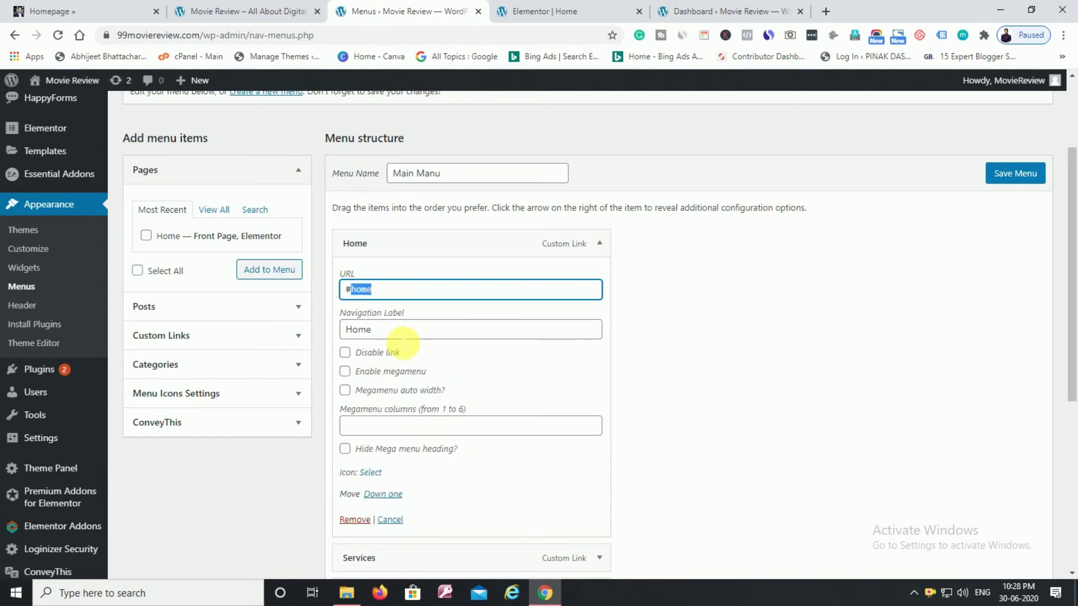
- Set the hero section's CSS ID to the copied name home and update the page
left_click(542, 11)
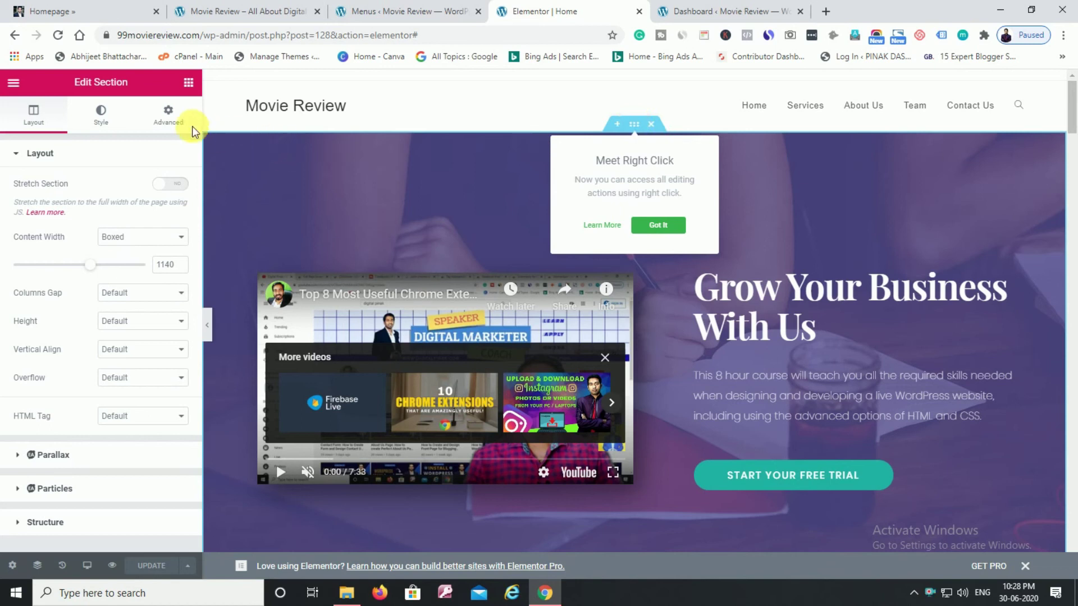
left_click(169, 120)
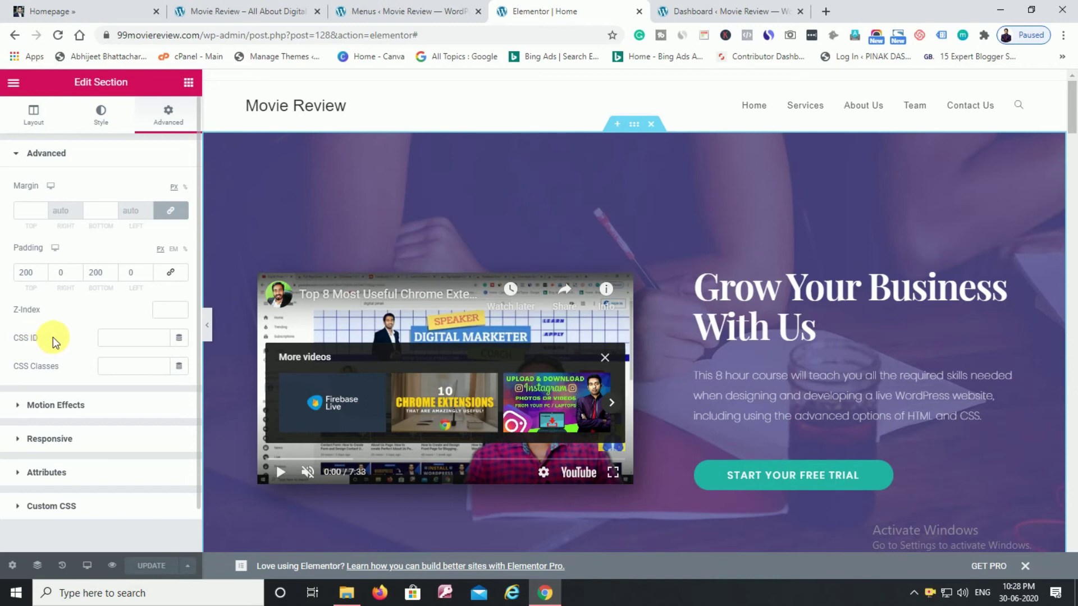
right_click(121, 340)
left_click(180, 209)
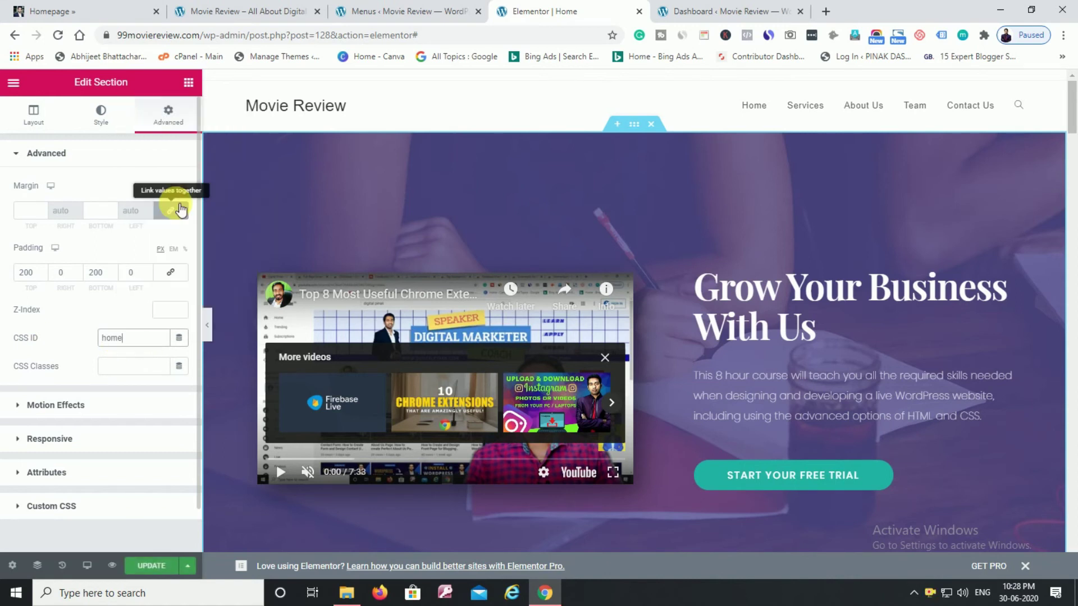
left_click(125, 344)
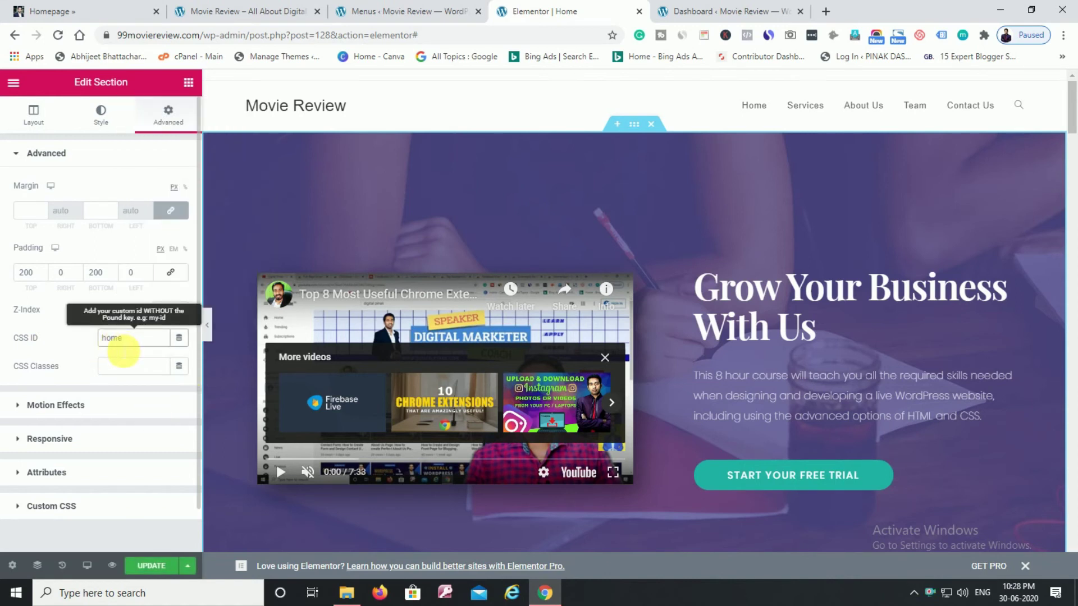
left_click(151, 567)
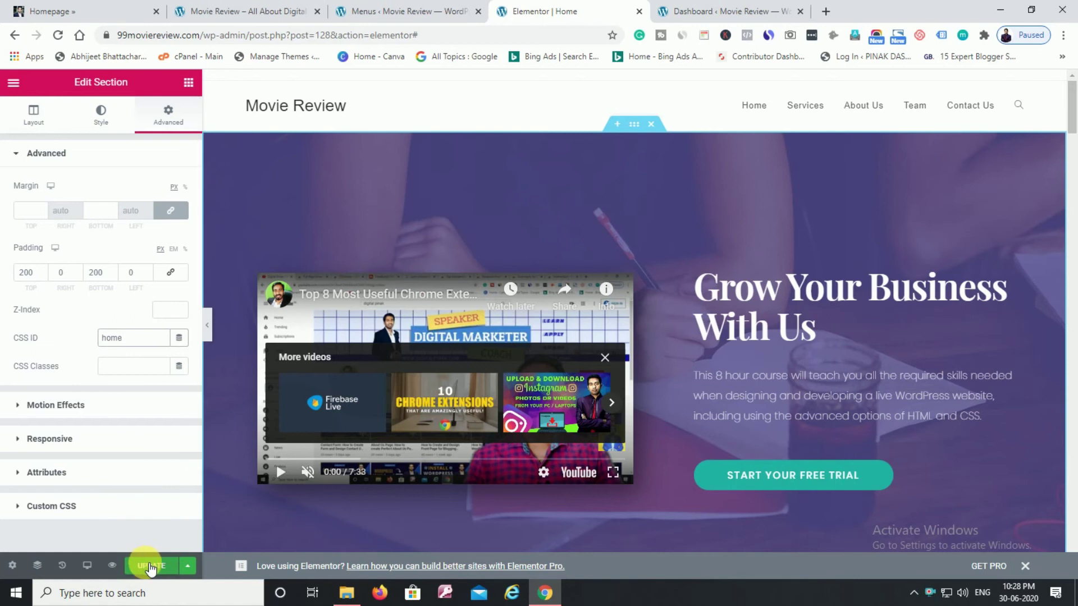
- Open the advanced settings of the Our services section
left_click(806, 111)
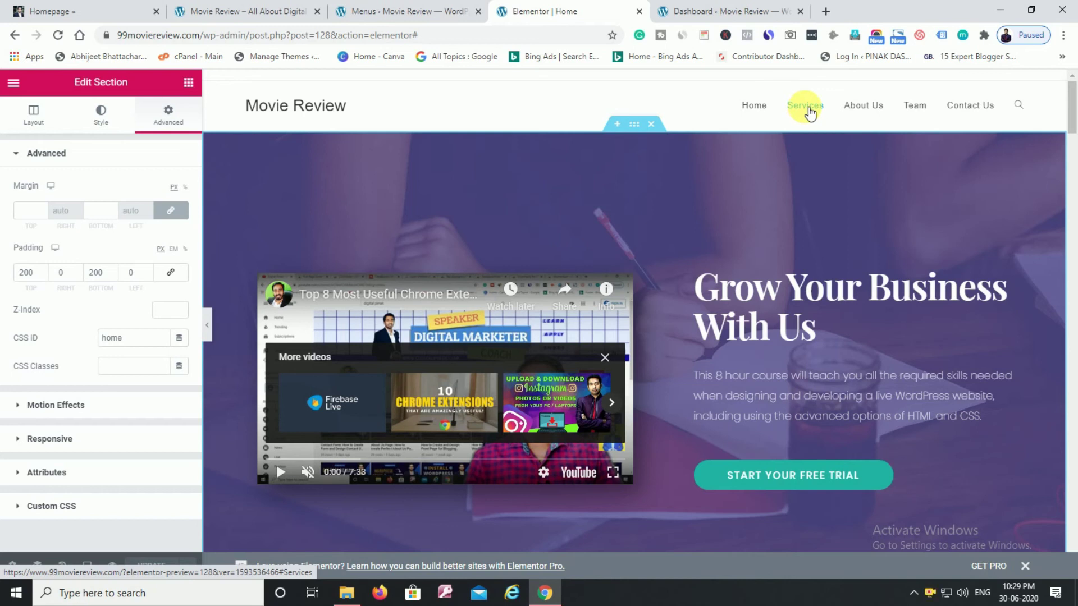
scroll(752, 287, "down", 10)
scroll(751, 288, "down", 4)
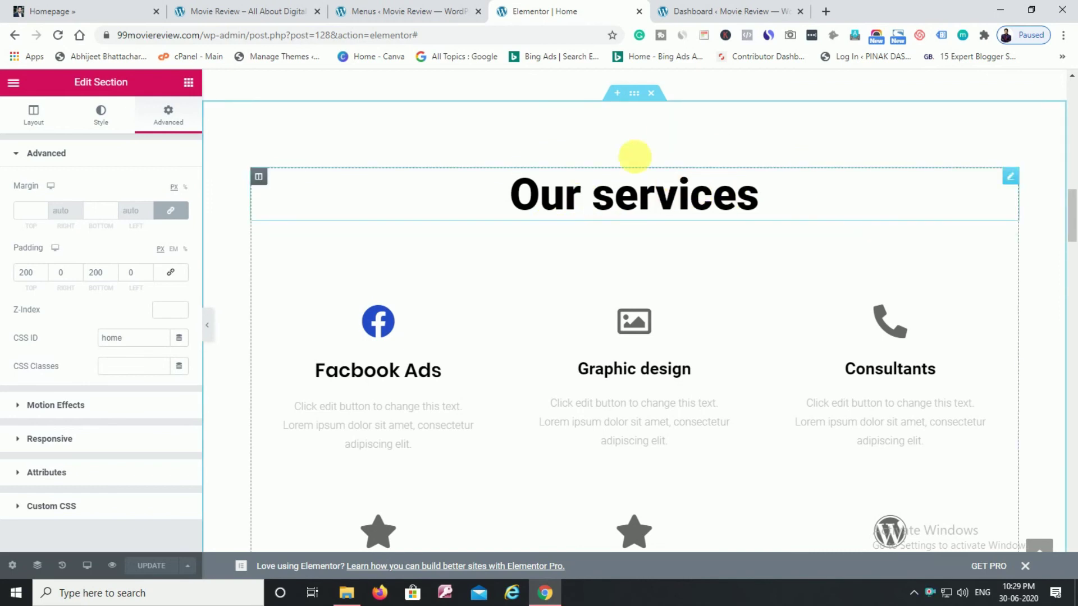
left_click(644, 97)
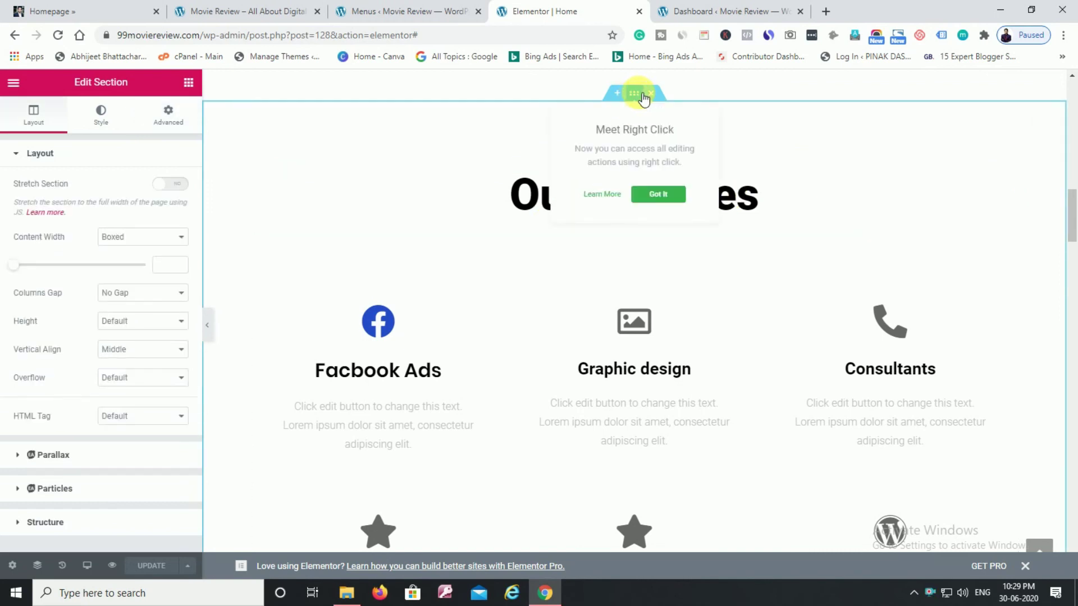
left_click(186, 121)
- Copy the anchor name Services from the Services menu item's URL and set it as the Our services section's CSS ID
left_click(386, 11)
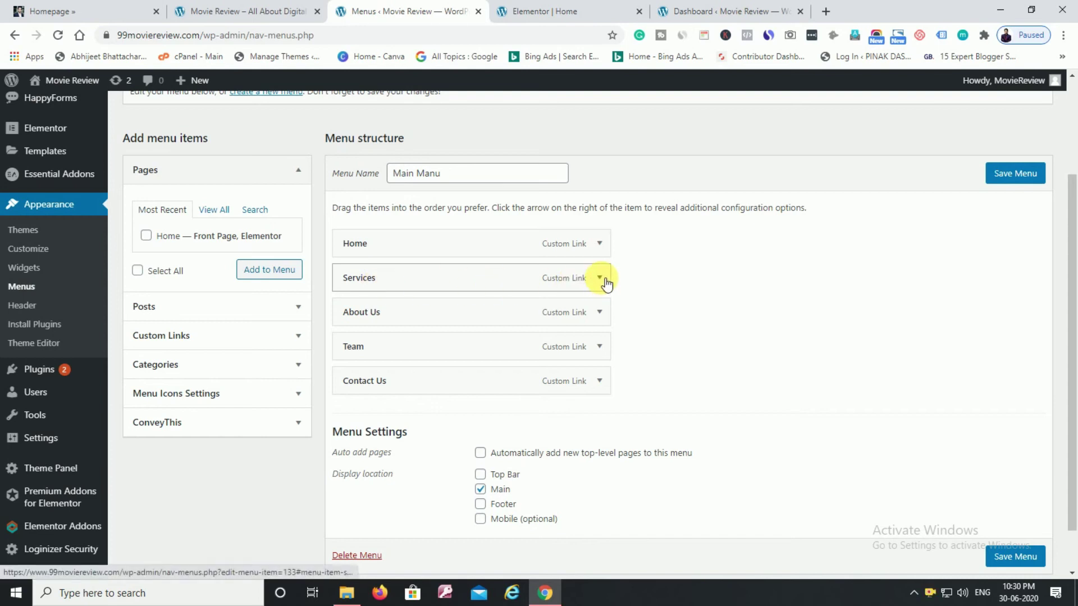
left_click(606, 281)
double_click(364, 324)
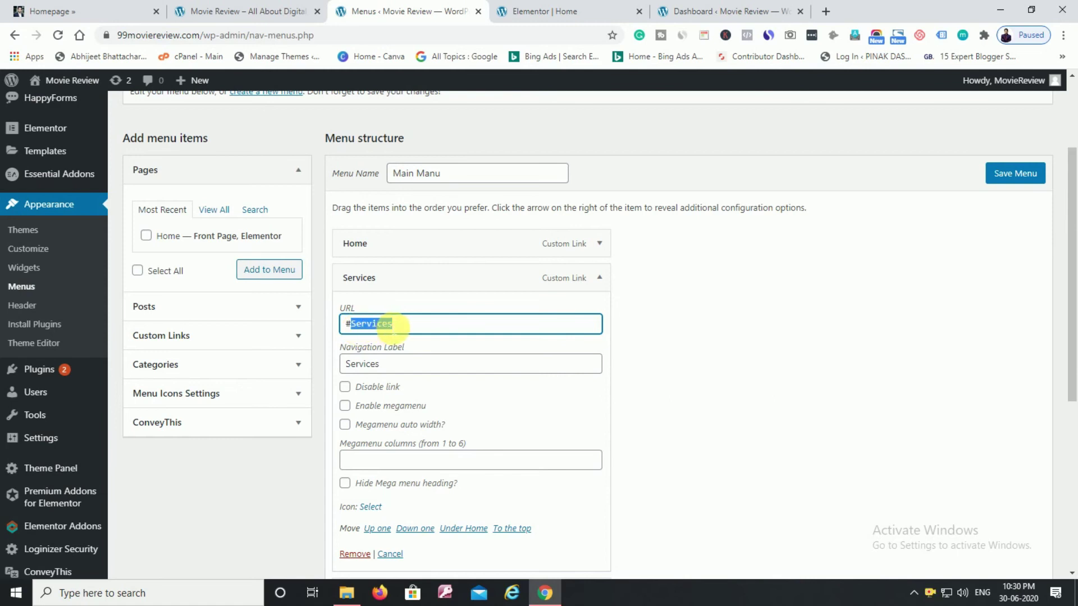
right_click(393, 324)
left_click(421, 367)
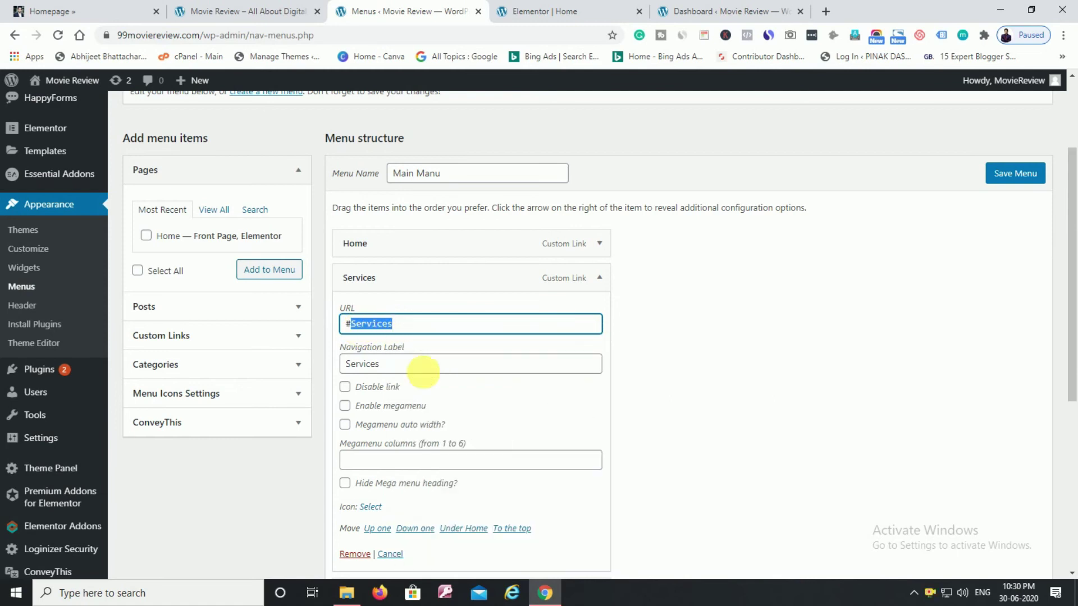
left_click(548, 19)
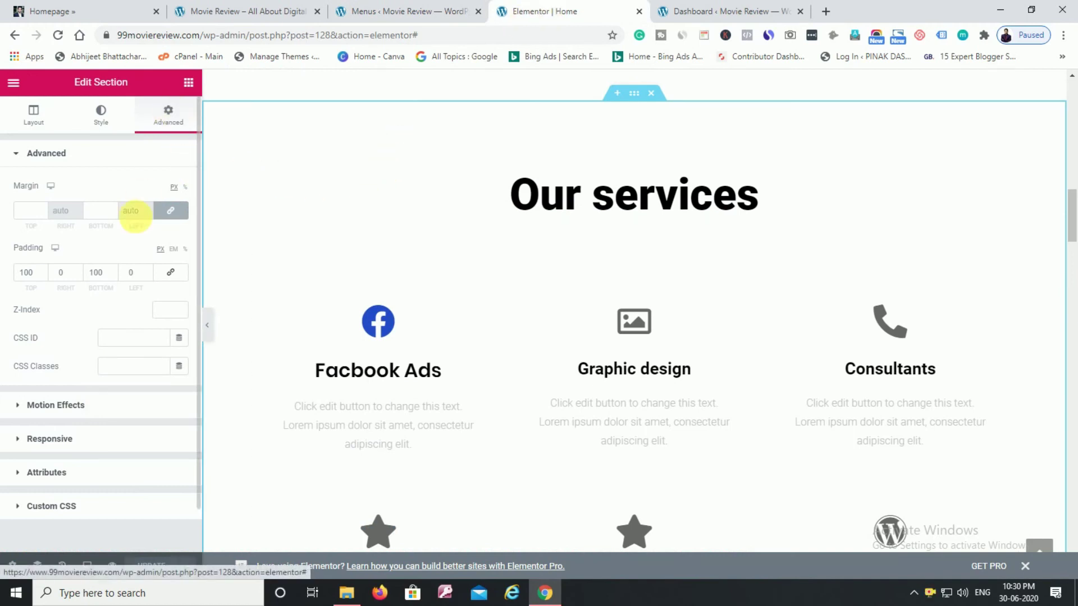
right_click(130, 338)
left_click(147, 205)
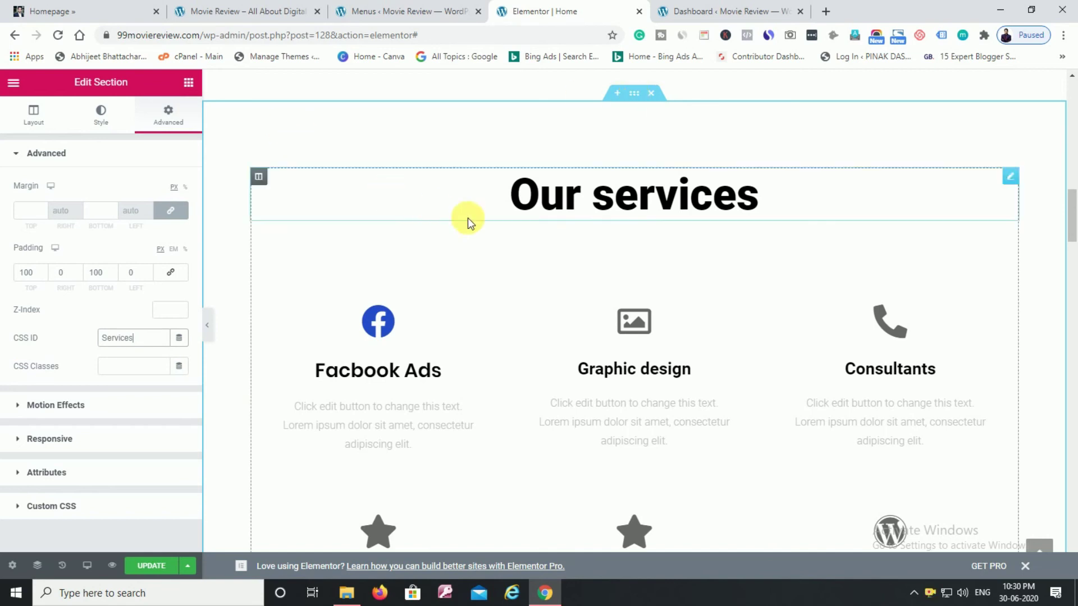
- Open the advanced settings of the About Us section on the page
scroll(537, 377, "up", 2)
scroll(538, 376, "up", 15)
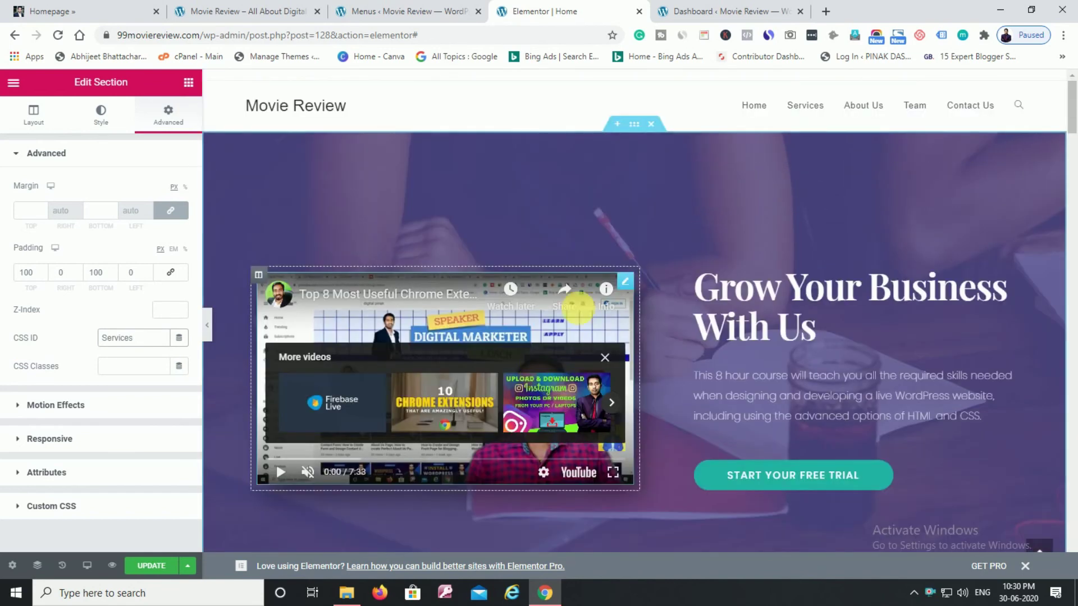
left_click(866, 106)
scroll(808, 202, "up", 5)
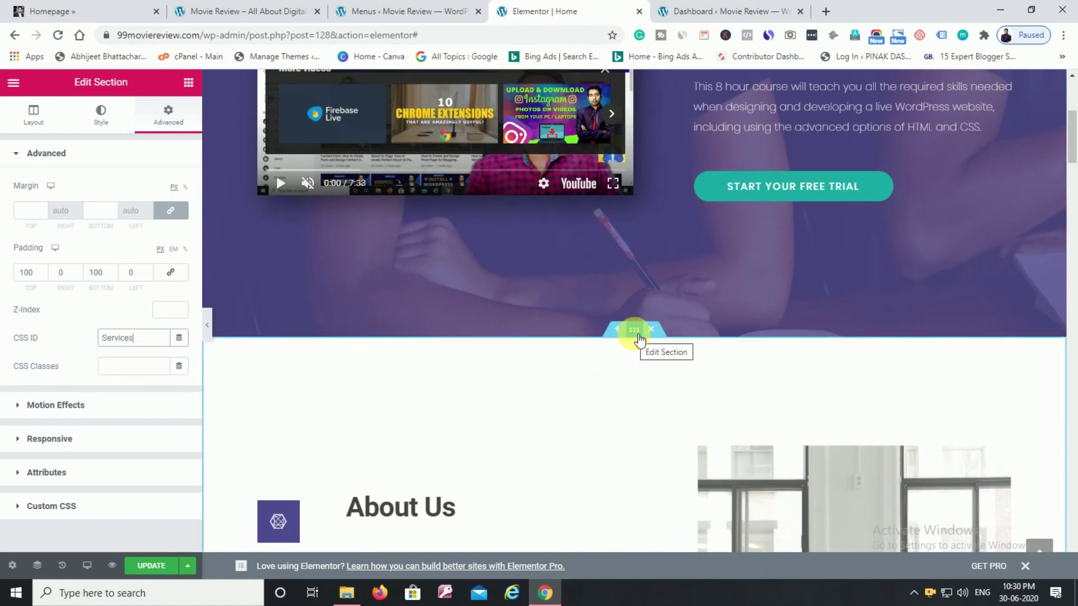
left_click(638, 335)
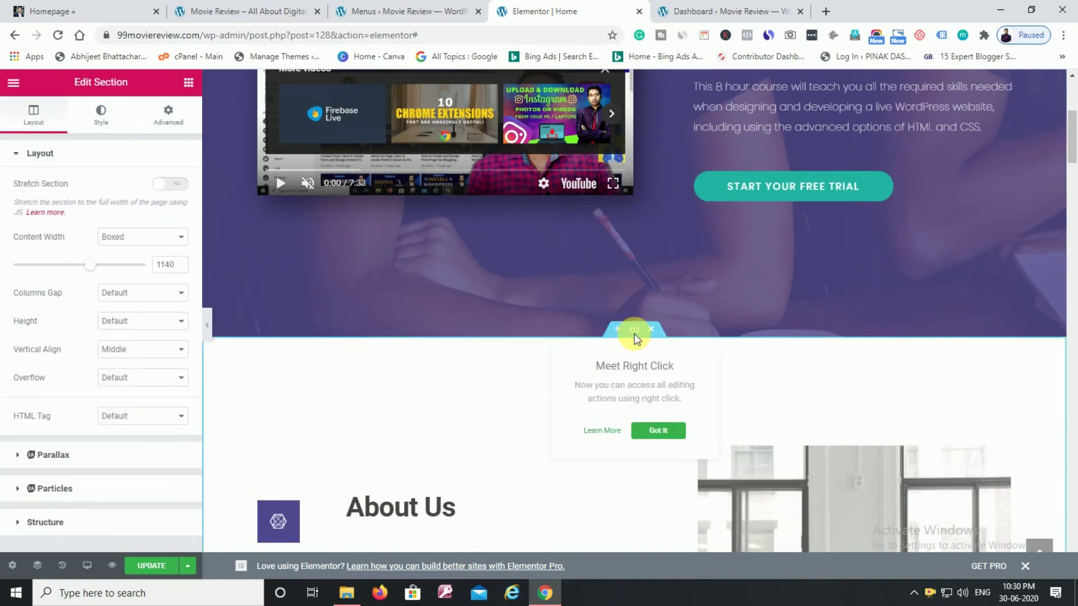
left_click(168, 116)
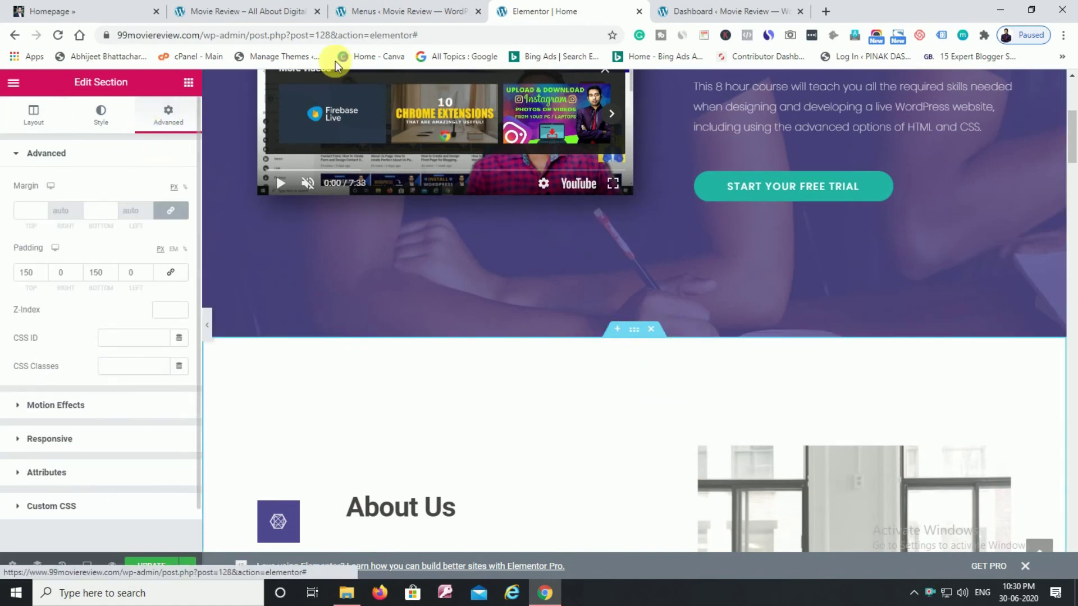
- Copy the anchor name AboutUs from the About Us menu item's URL and set it as the About Us section's CSS ID
left_click(374, 15)
left_click(600, 279)
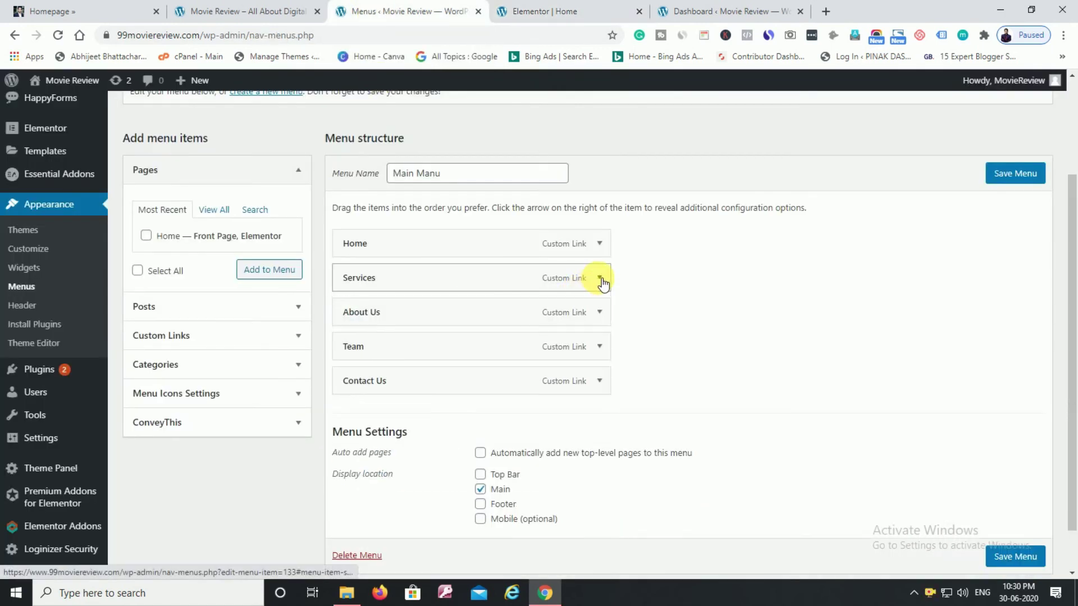
left_click(600, 313)
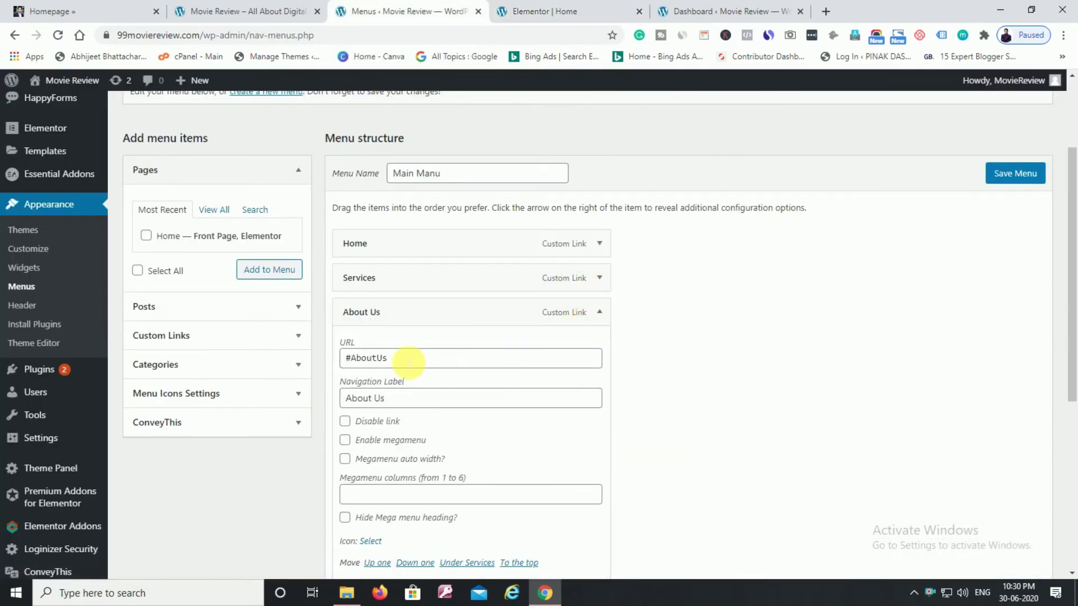
double_click(358, 359)
right_click(359, 358)
left_click(403, 273)
left_click(507, 10)
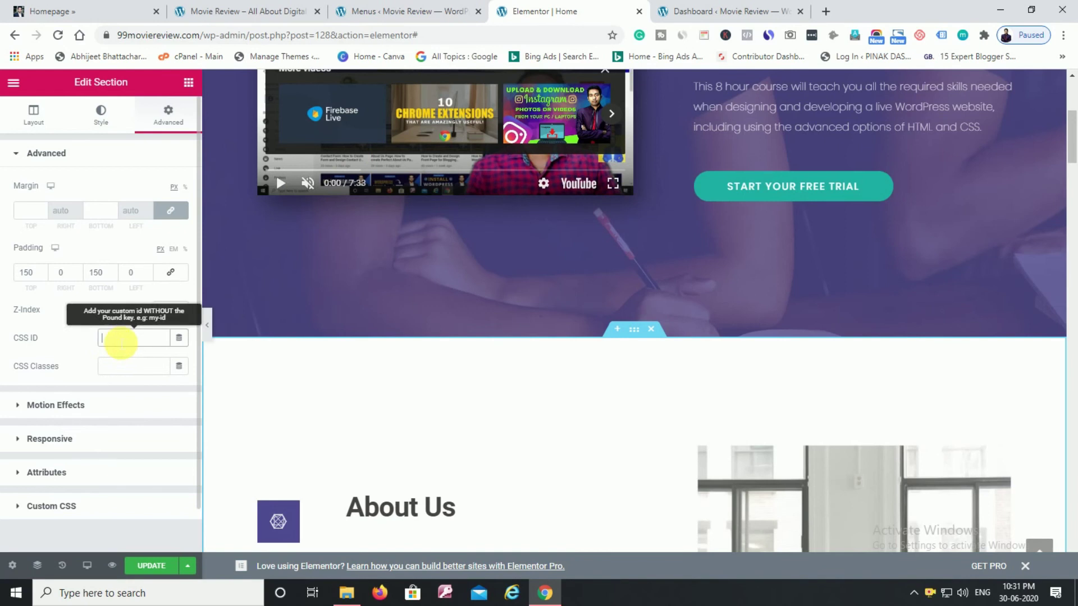
scroll(512, 361, "up", 5)
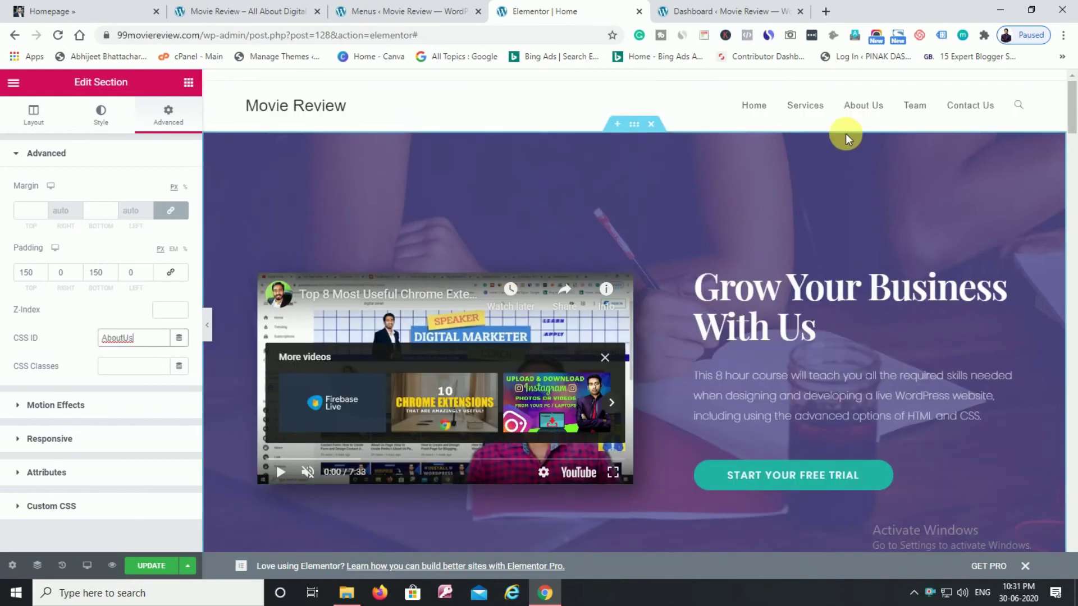
- Copy the anchor name team from the Team menu item's URL on the Menus page
left_click(393, 10)
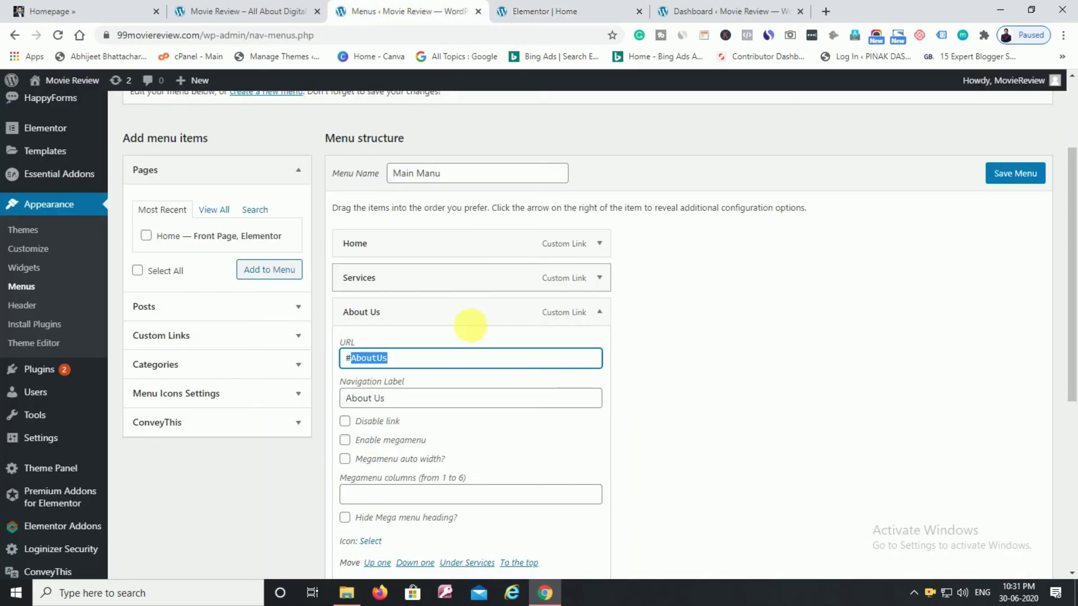
left_click(522, 313)
left_click(606, 346)
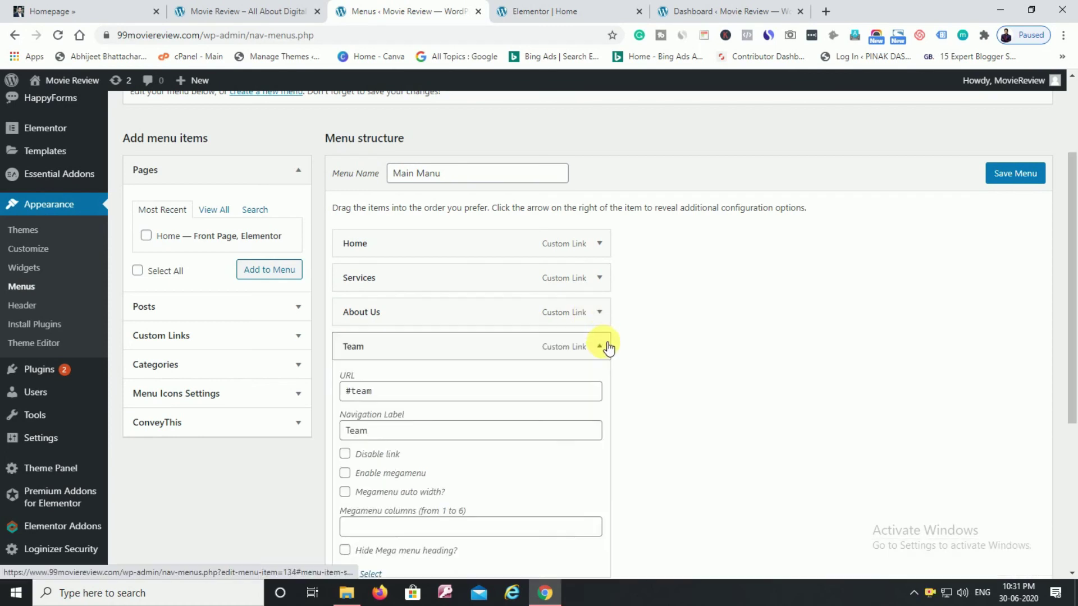
left_click_drag(386, 393, 360, 393)
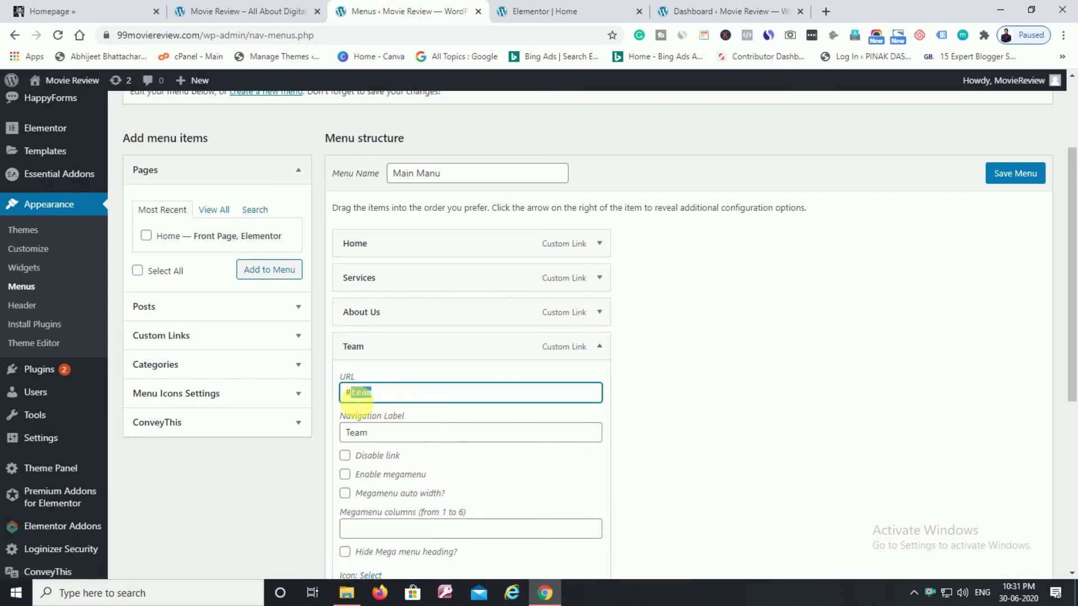
- Set team as the CSS ID of the Our Team section in its advanced settings
left_click(566, 9)
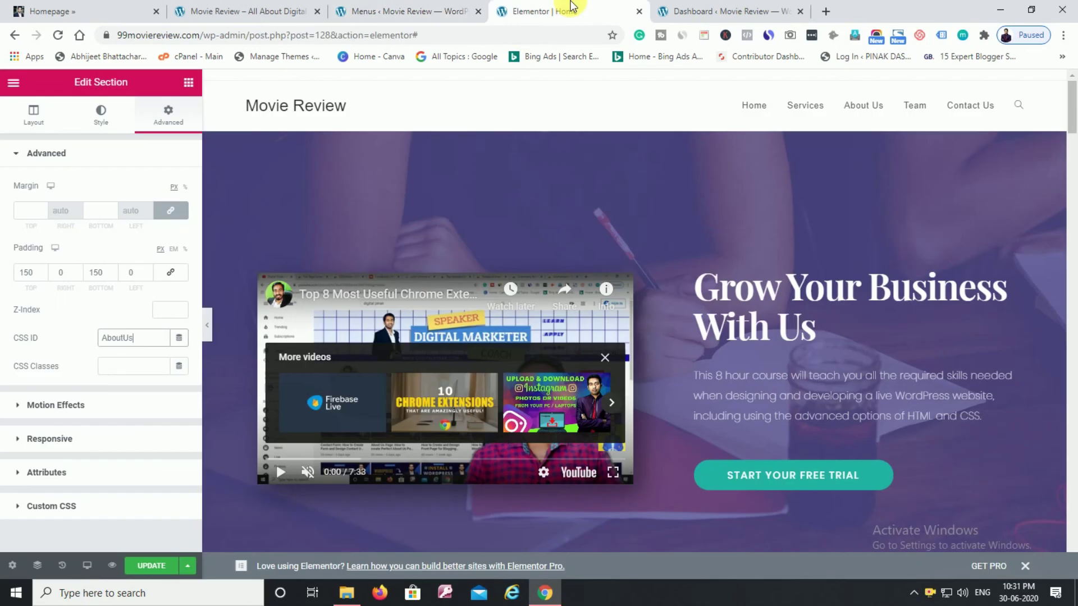
scroll(638, 199, "down", 5)
scroll(638, 199, "down", 20)
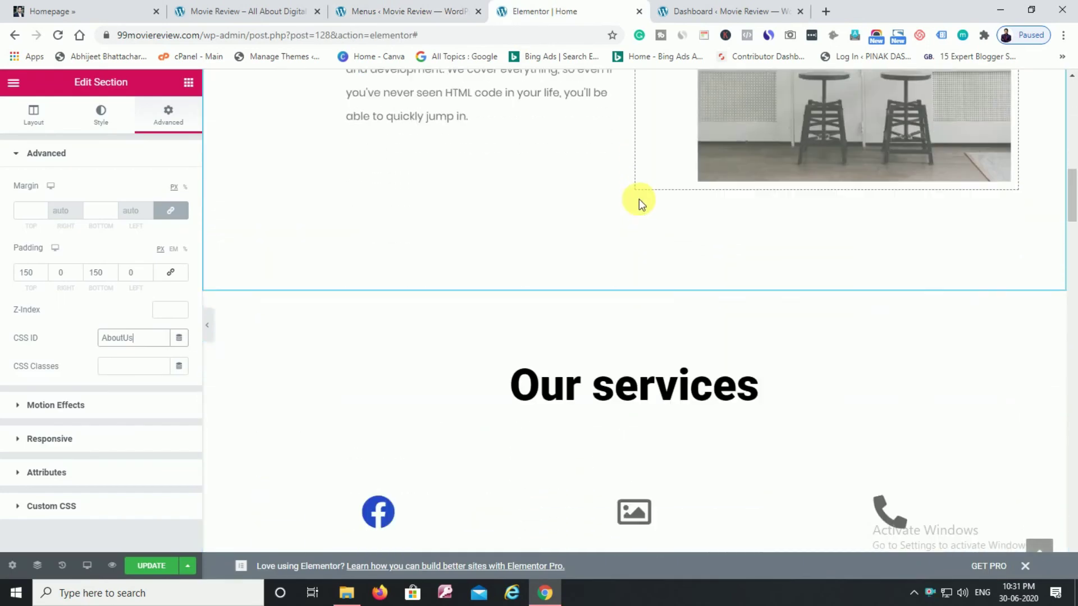
scroll(639, 198, "down", 4)
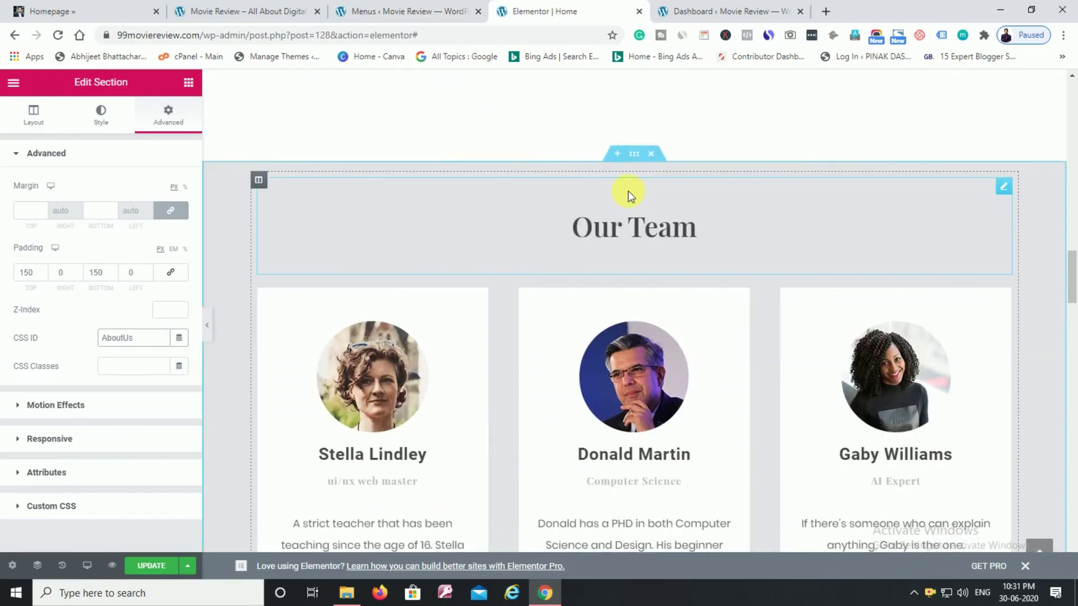
left_click(638, 158)
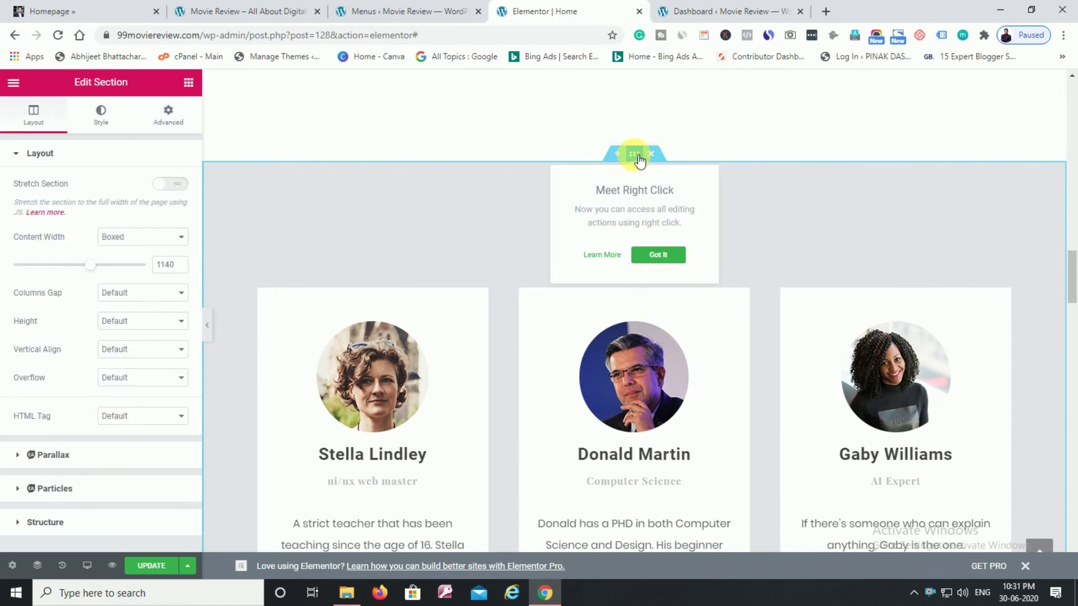
left_click(168, 118)
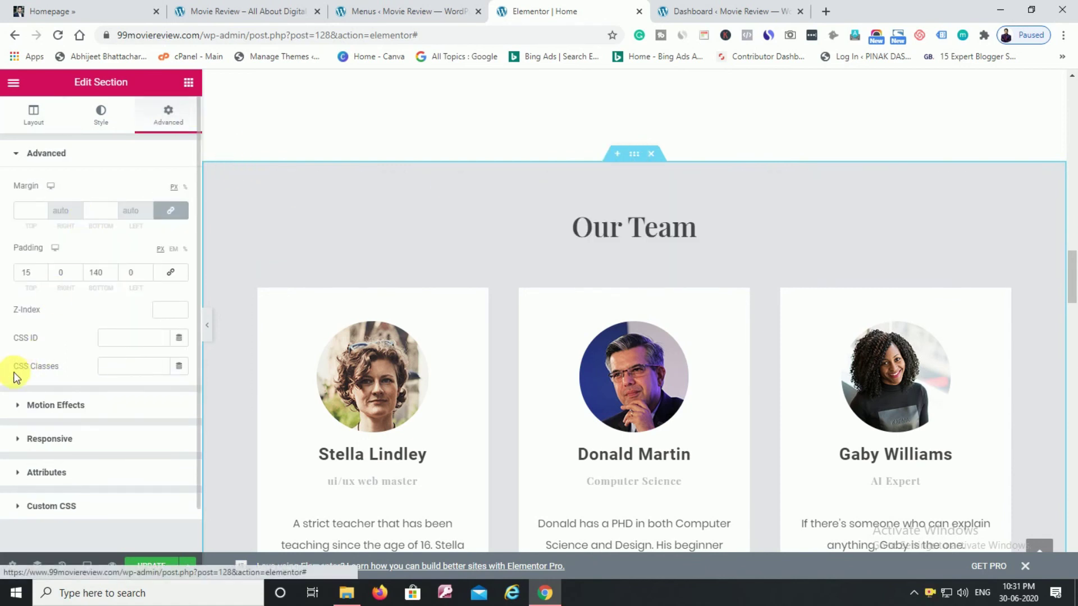
left_click(113, 344)
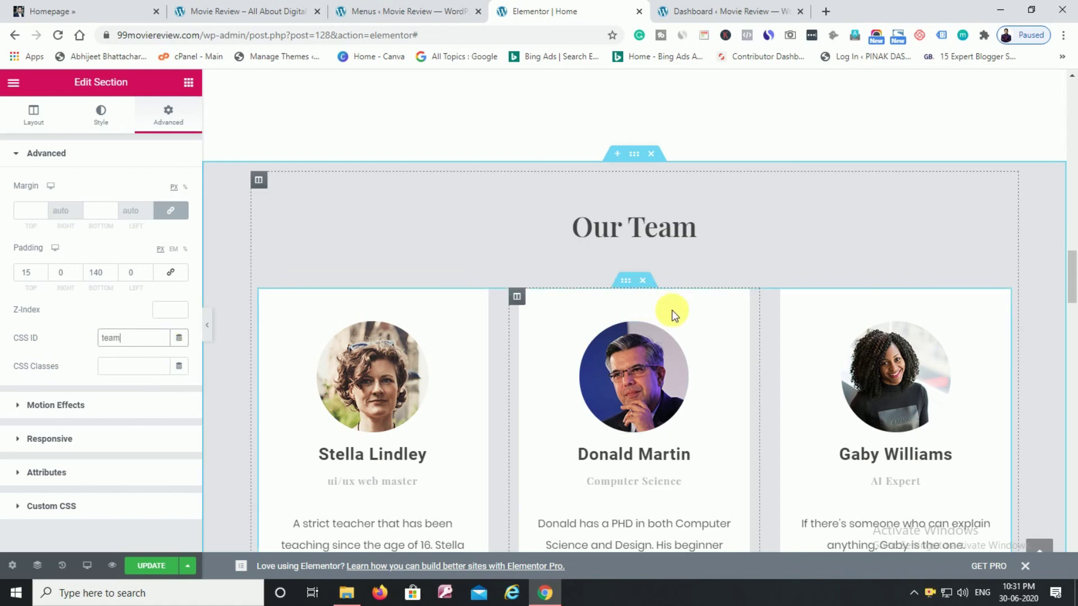
- Open the advanced settings of the "Learn from the very best" section containing the working hours and map
scroll(672, 310, "down", 8)
scroll(672, 310, "down", 2)
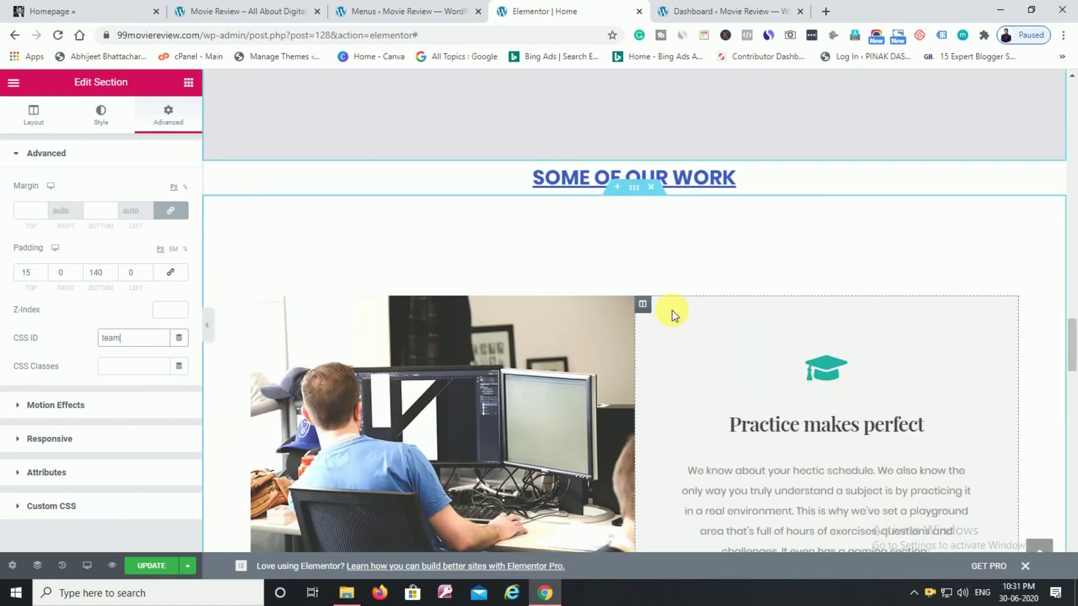
scroll(672, 310, "up", 15)
scroll(672, 310, "down", 12)
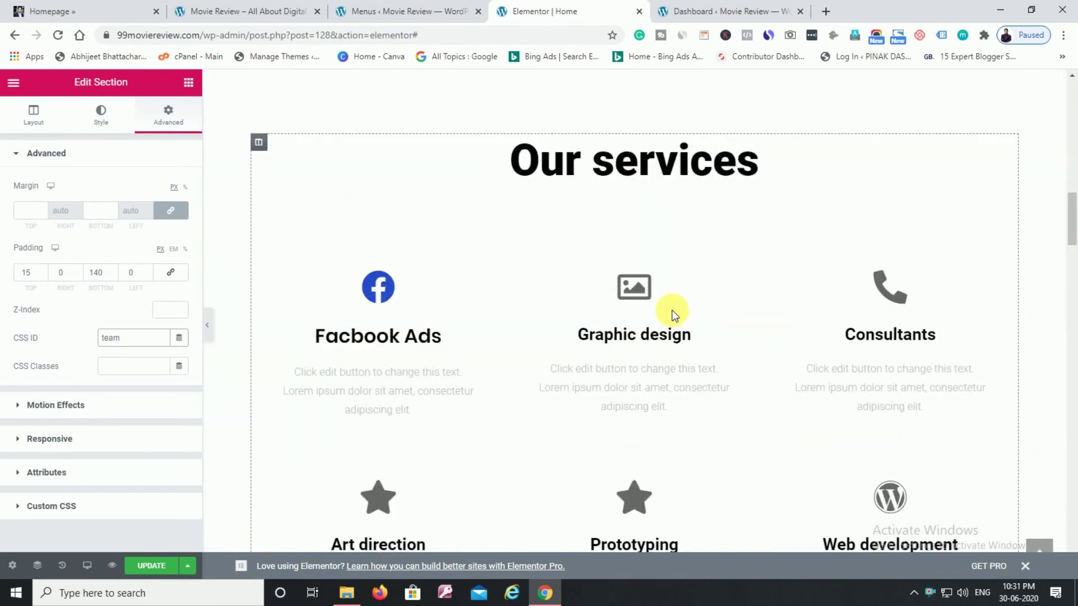
scroll(672, 310, "down", 5)
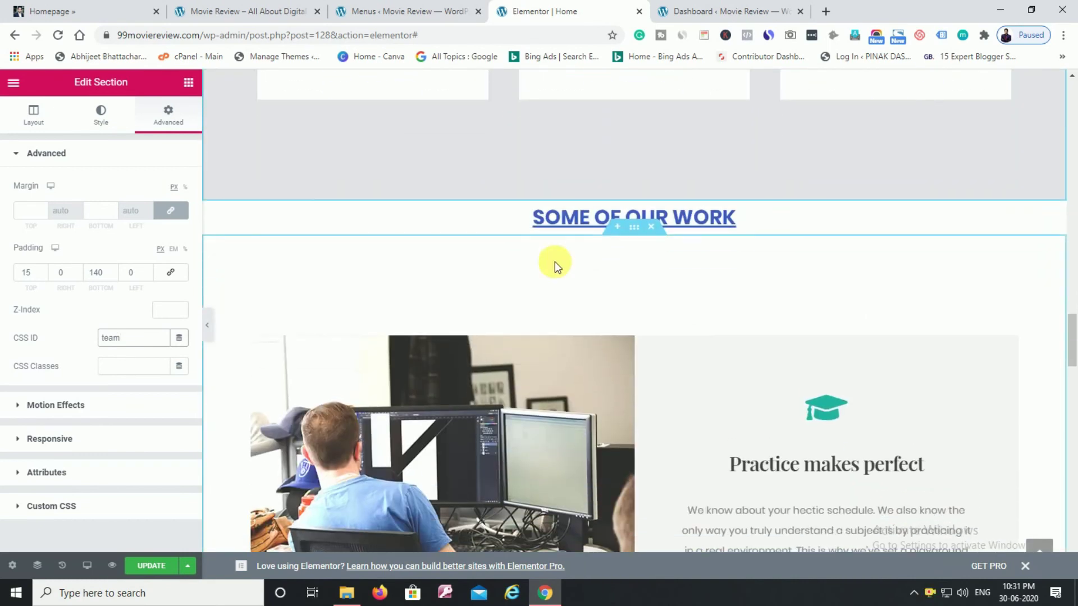
scroll(745, 248, "down", 10)
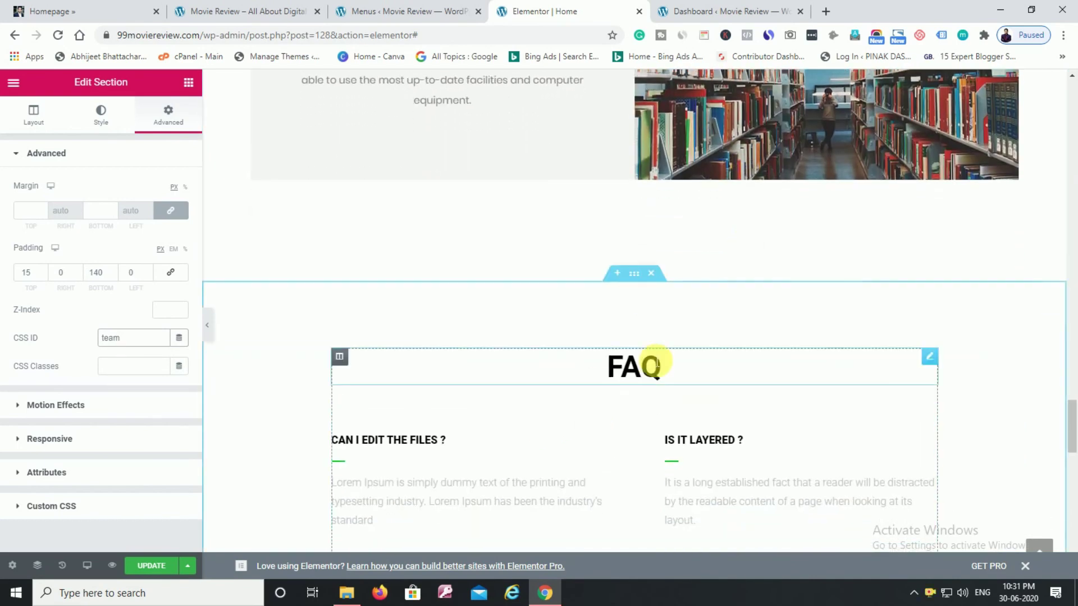
scroll(634, 371, "down", 3)
scroll(633, 382, "up", 20)
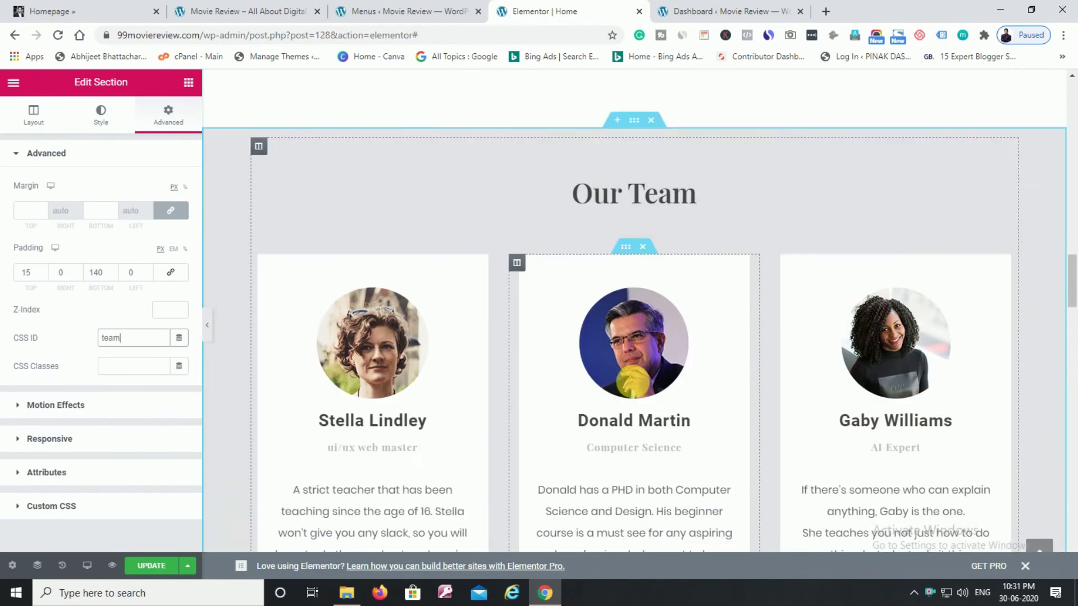
scroll(633, 382, "up", 5)
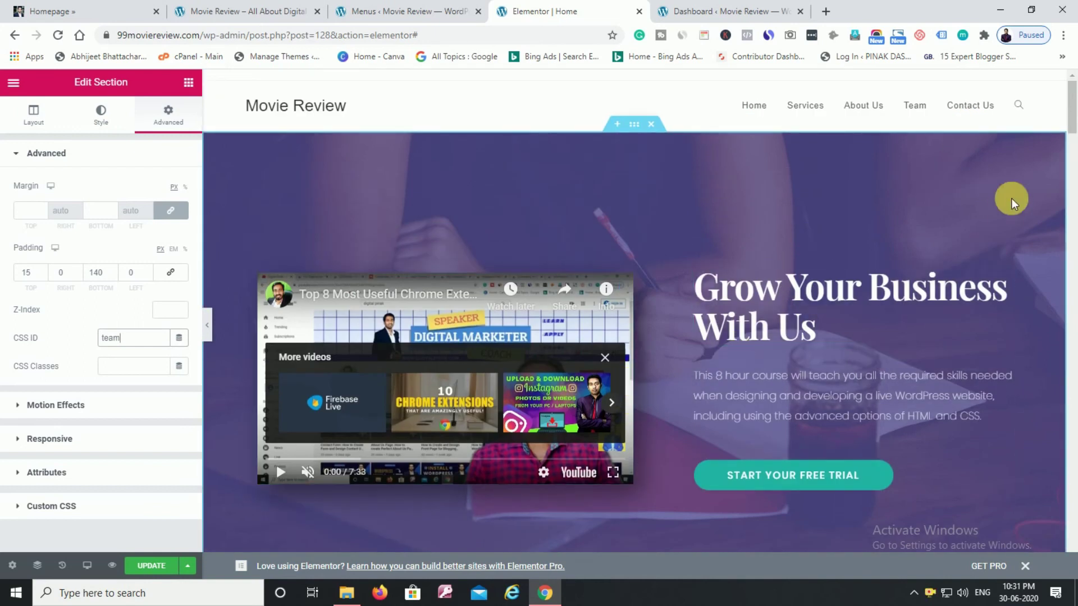
scroll(958, 118, "down", 20)
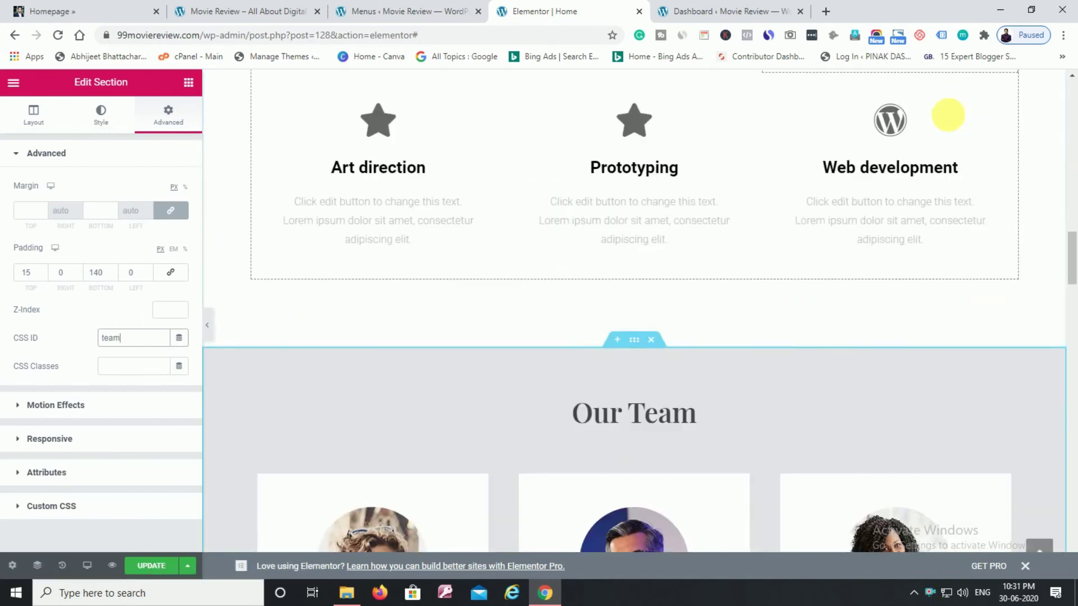
scroll(948, 114, "down", 15)
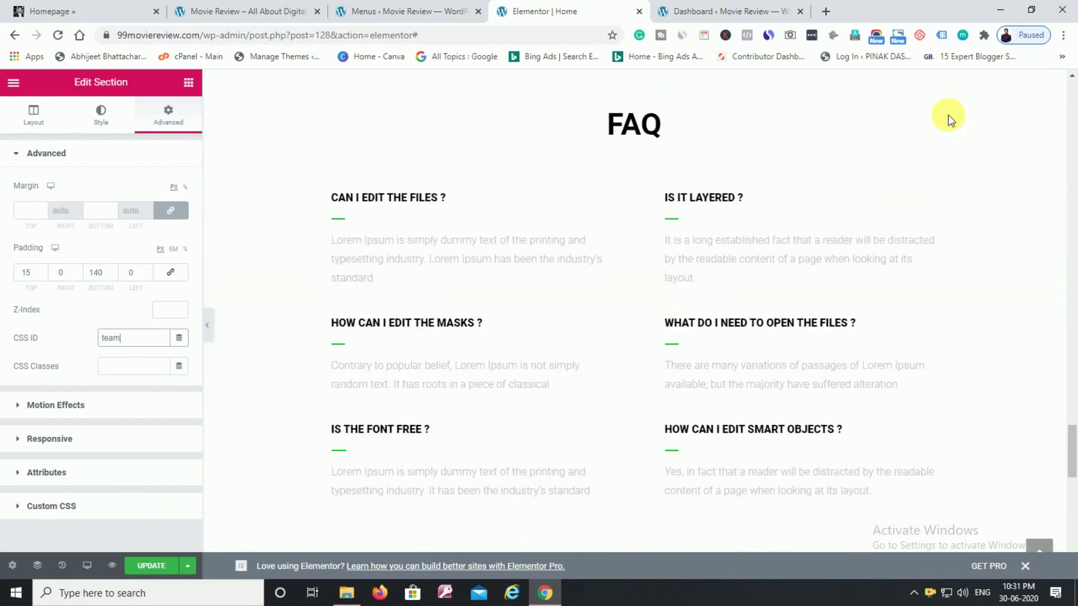
scroll(948, 114, "up", 4)
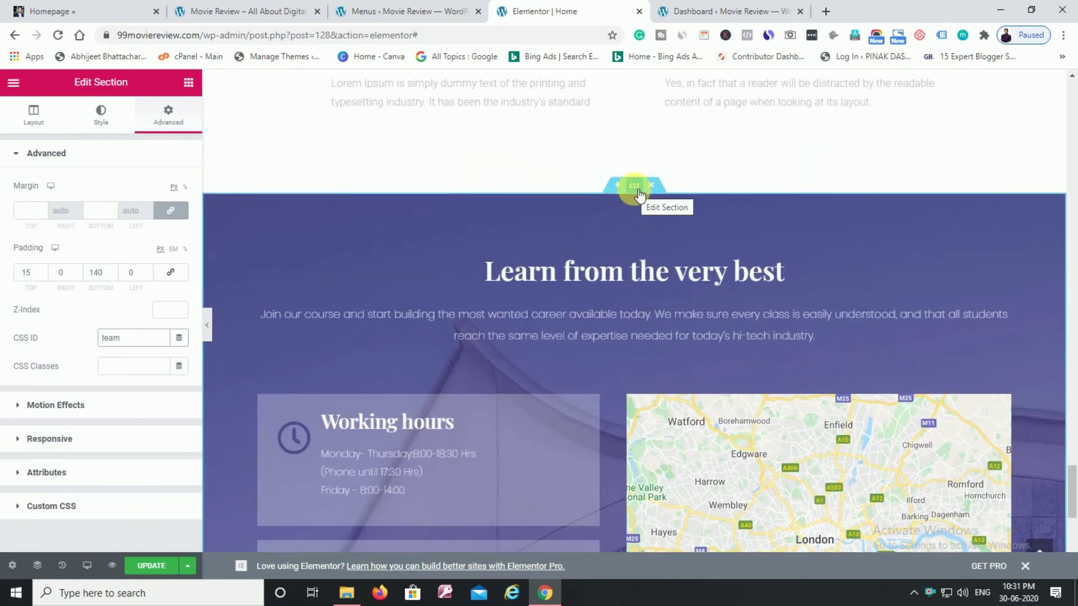
left_click(638, 190)
left_click(642, 192)
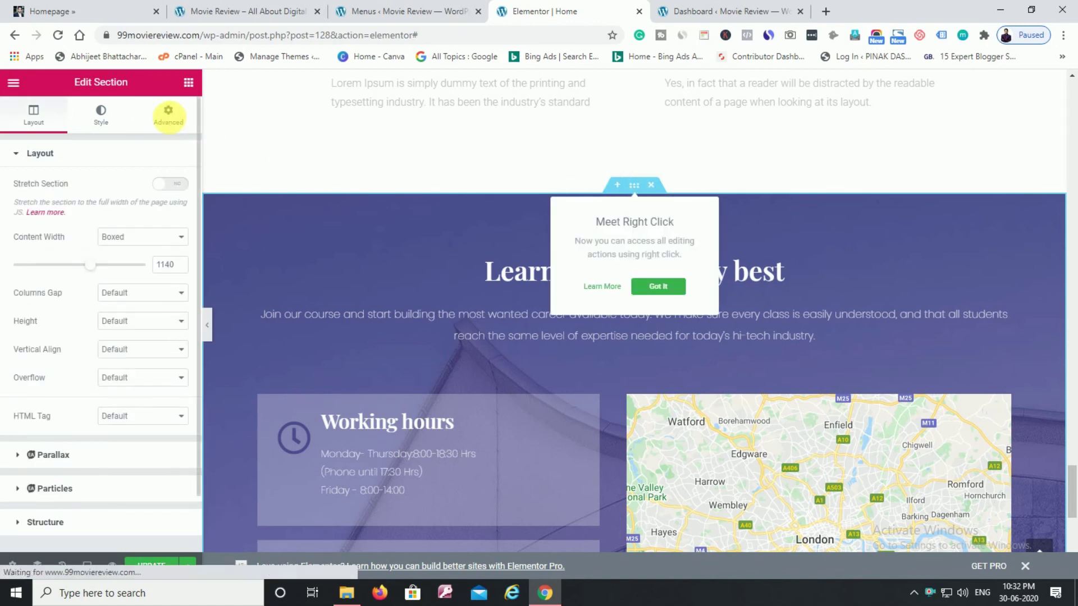
left_click(175, 122)
- Copy the anchor name ContactUs from the Contact Us menu item's URL on the Menus page
left_click(426, 10)
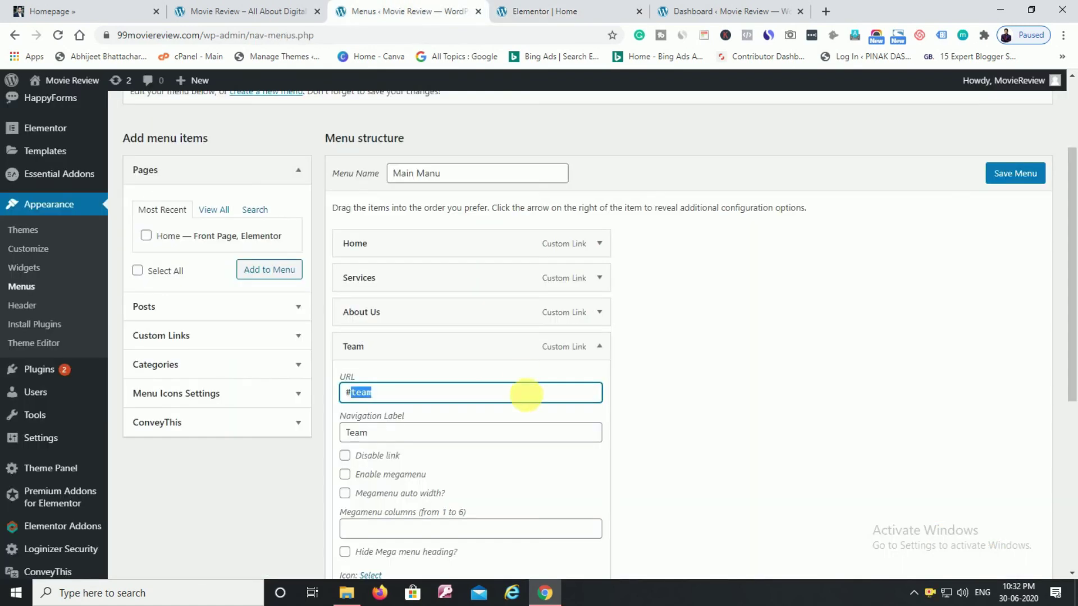
left_click(482, 409)
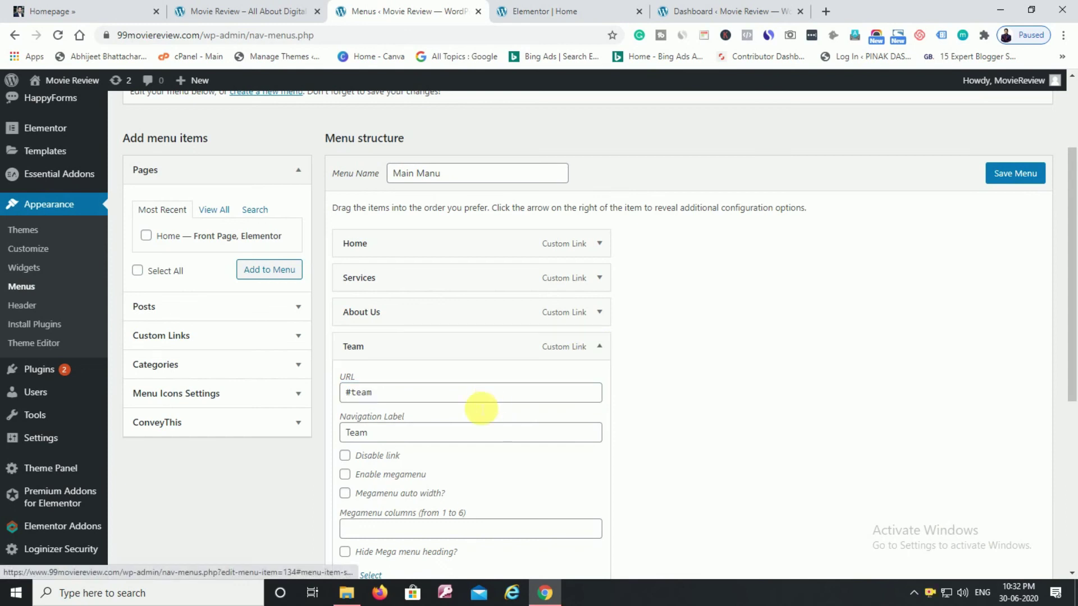
left_click(599, 346)
left_click(599, 380)
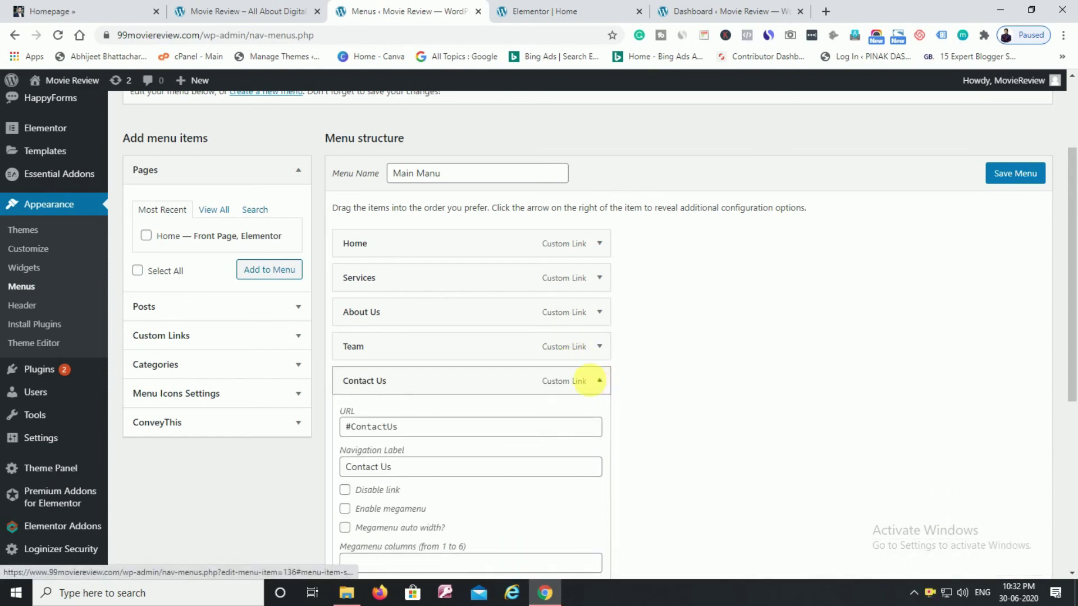
left_click(399, 428)
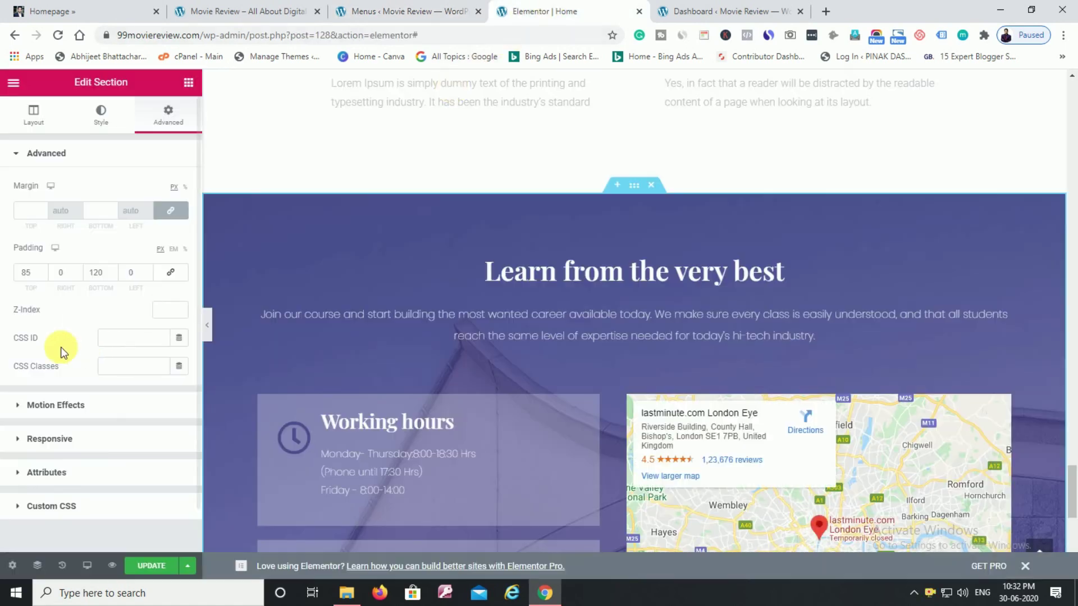
- Set the "Learn from the very best" section's CSS ID to ContactUs and update the page
left_click(129, 345)
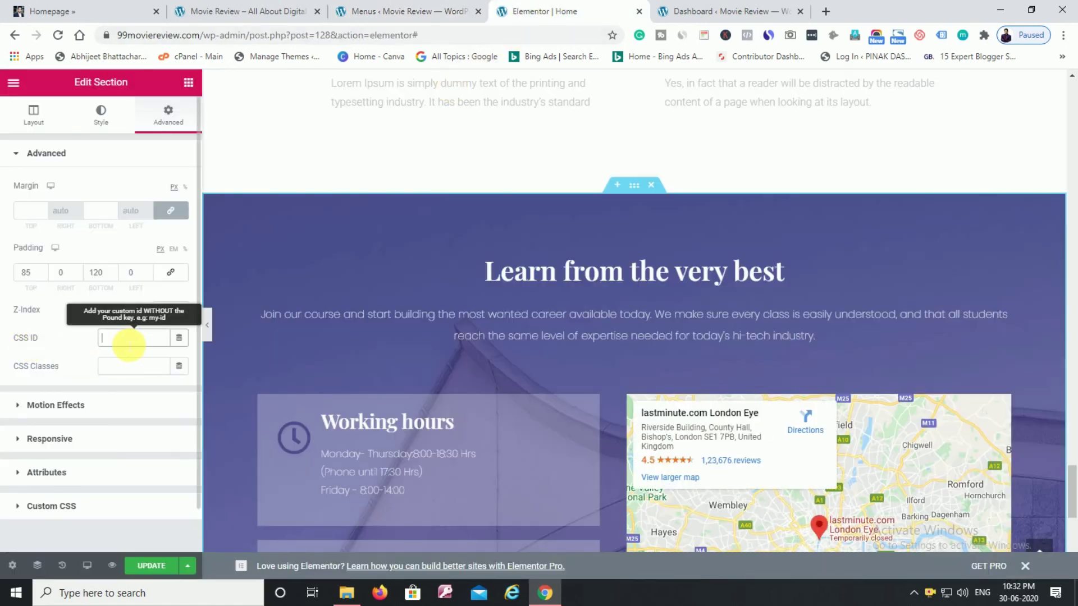
type("ContactUs")
left_click(152, 566)
scroll(544, 506, "up", 15)
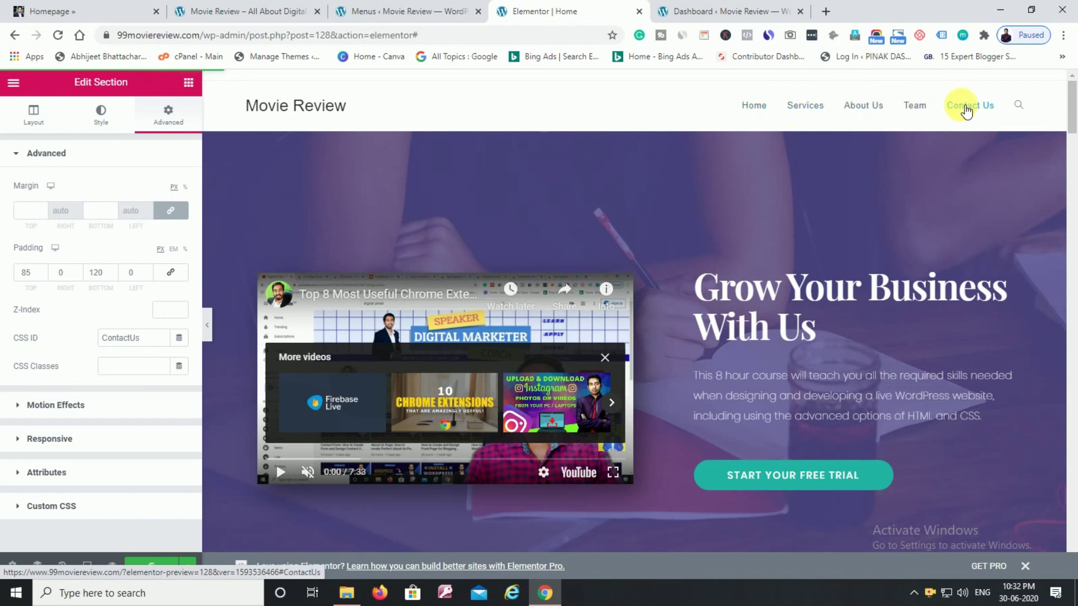
scroll(792, 200, "down", 5)
scroll(793, 200, "up", 5)
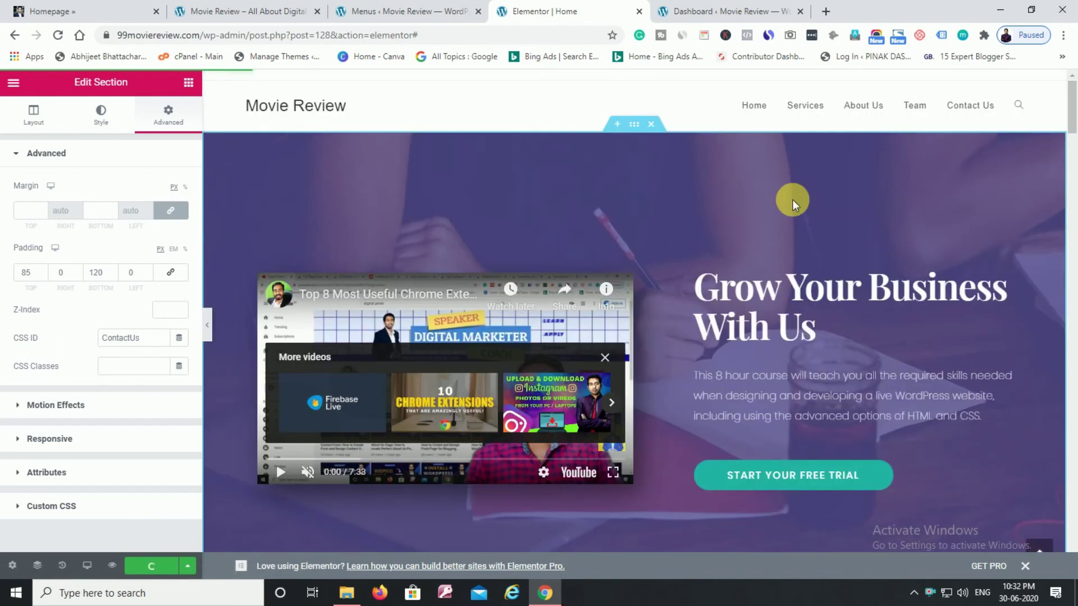
left_click(152, 566)
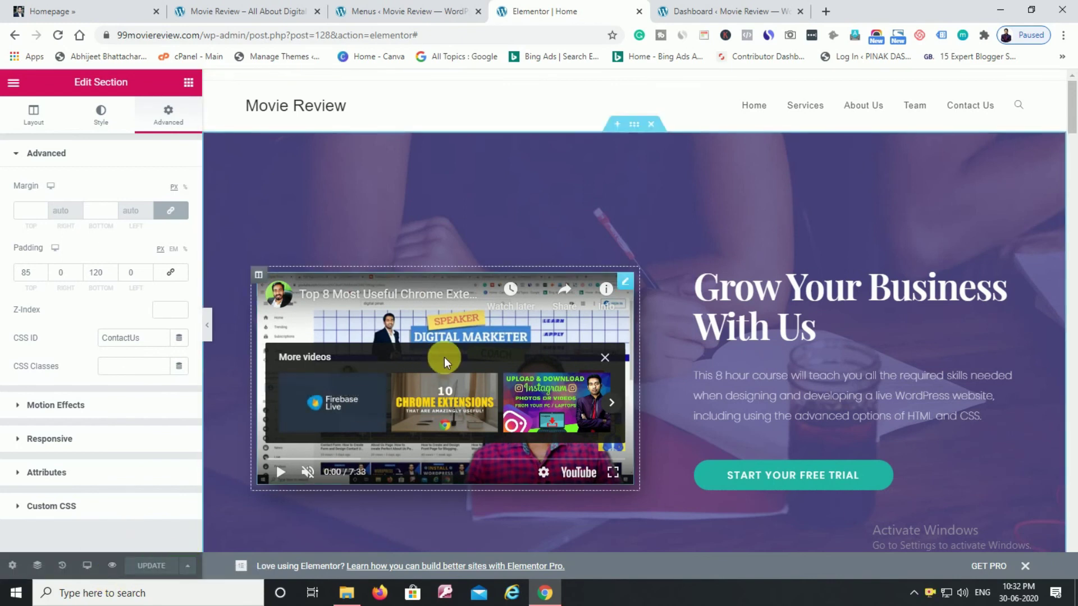
- Open the live Movie Review site in a new browser tab and pause the homepage video
left_click(407, 11)
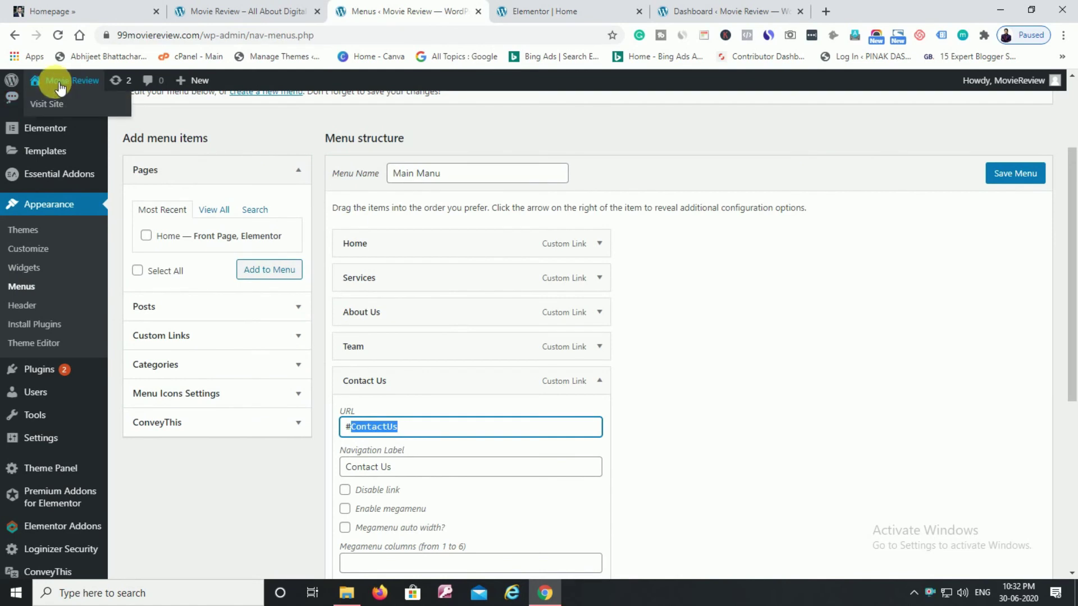
mouse_move(62, 80)
right_click(49, 106)
left_click(83, 117)
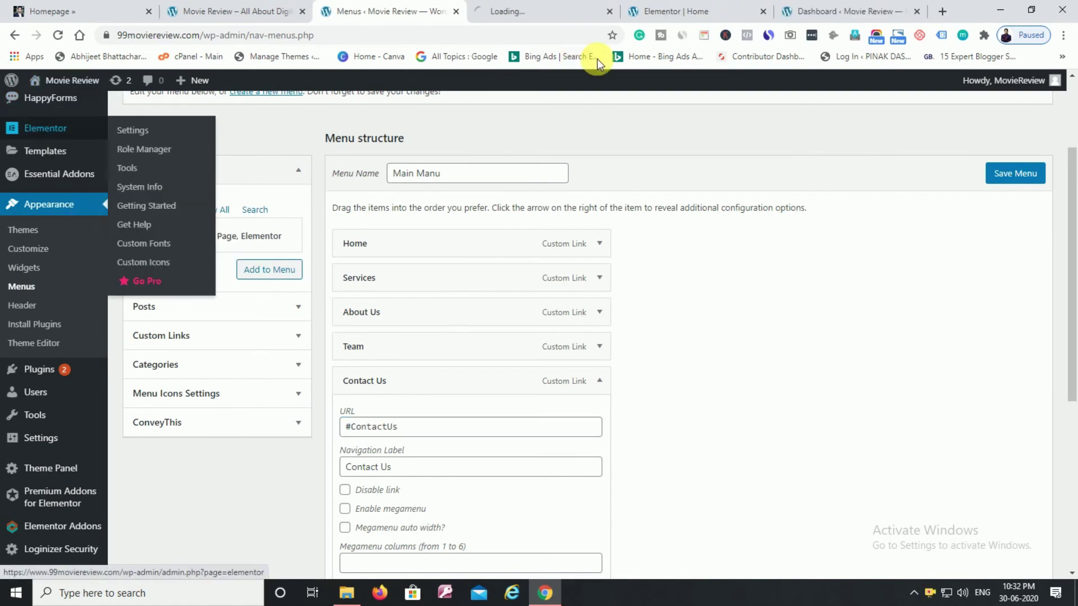
left_click(540, 8)
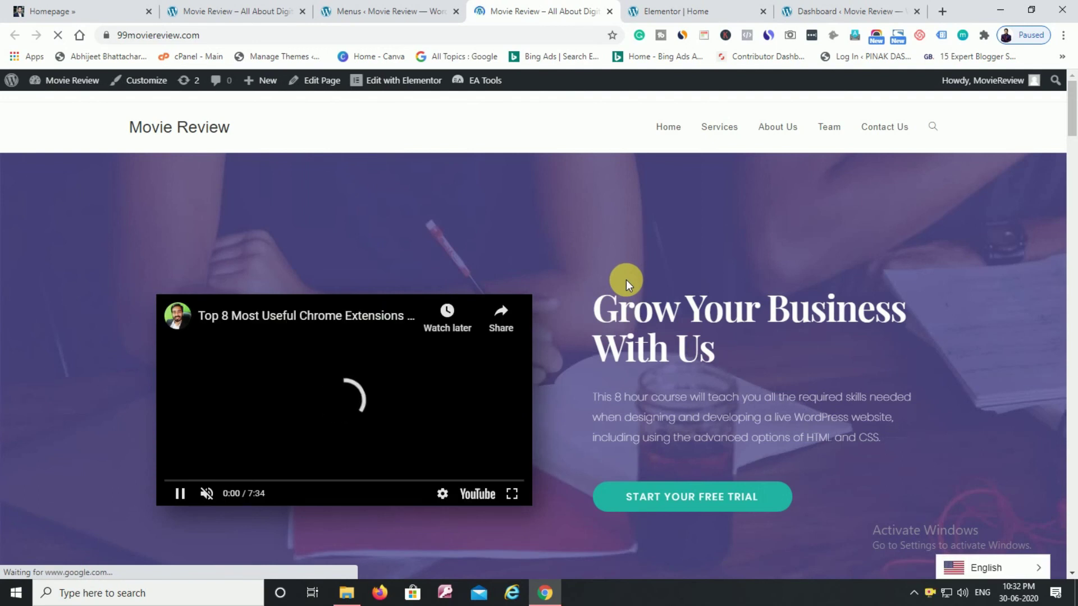
left_click(180, 493)
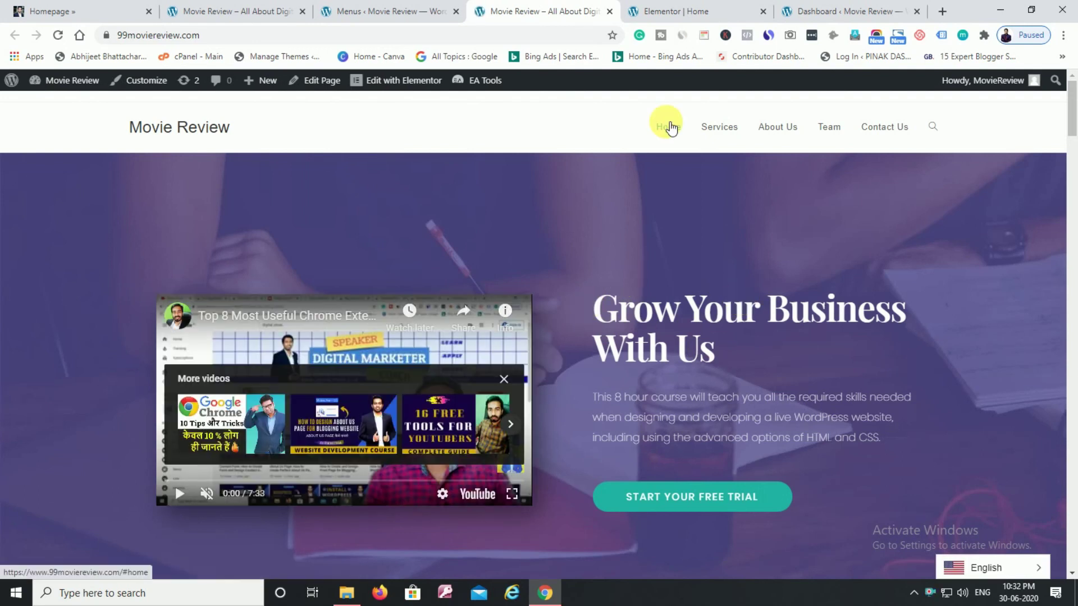
- Test the Home, Services and About Us links in the live homepage's navigation menu
left_click(668, 129)
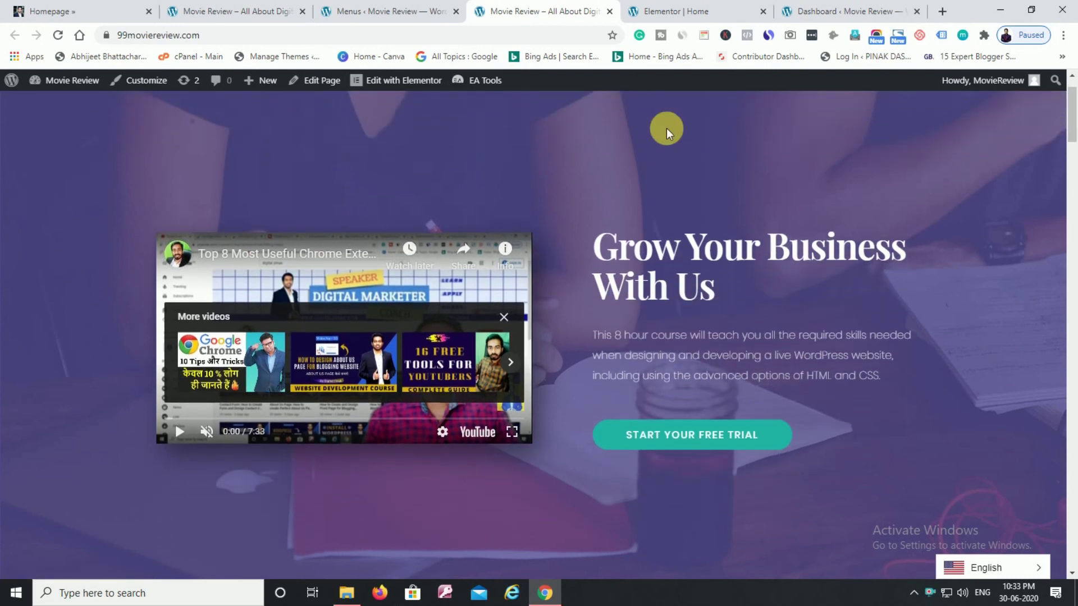
scroll(666, 128, "up", 1)
left_click(739, 134)
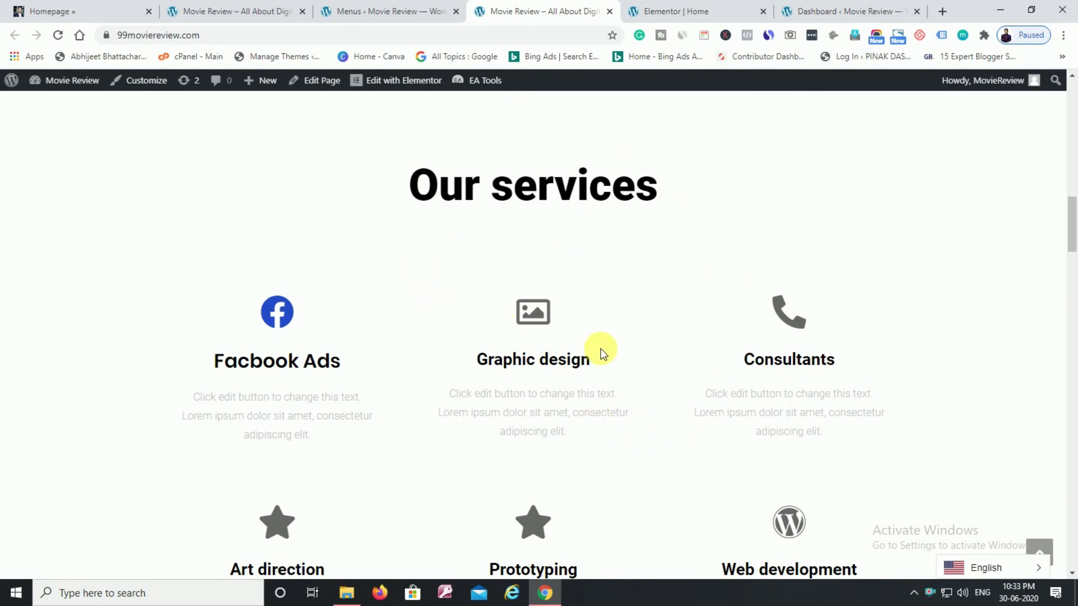
scroll(471, 306, "up", 10)
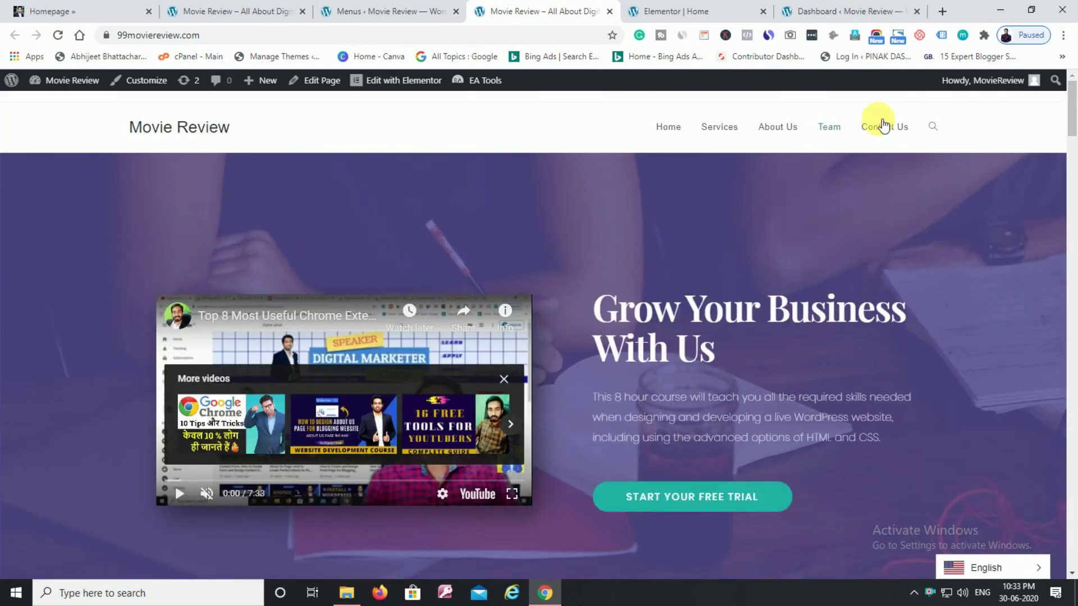
left_click(777, 125)
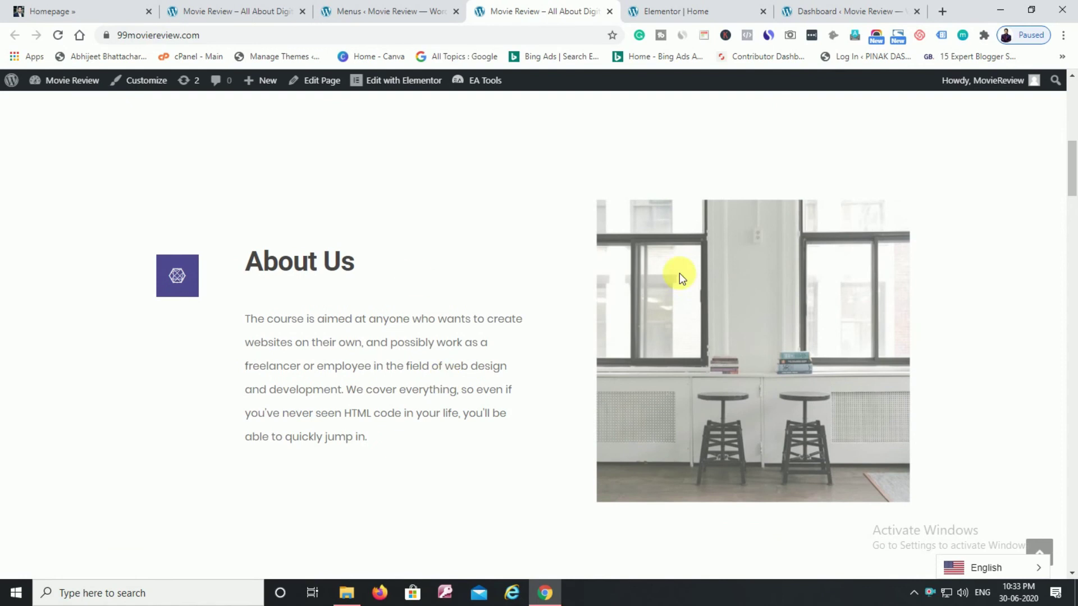
- Test the Team and Contact Us links in the live homepage's navigation menu, return to the page header, and switch to the open digitalpinak.com homepage
scroll(458, 309, "up", 10)
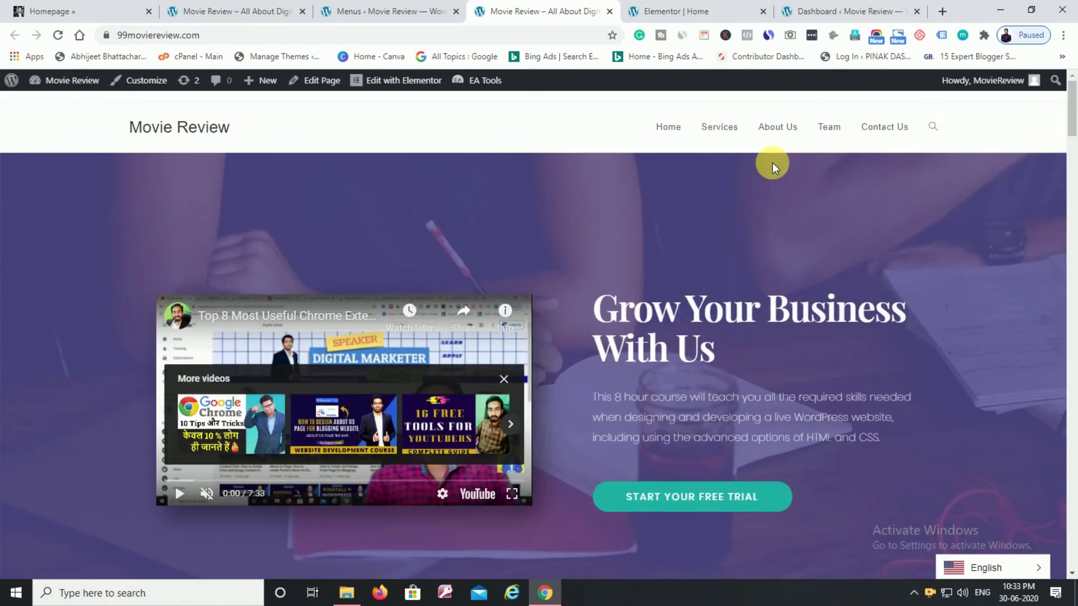
left_click(841, 125)
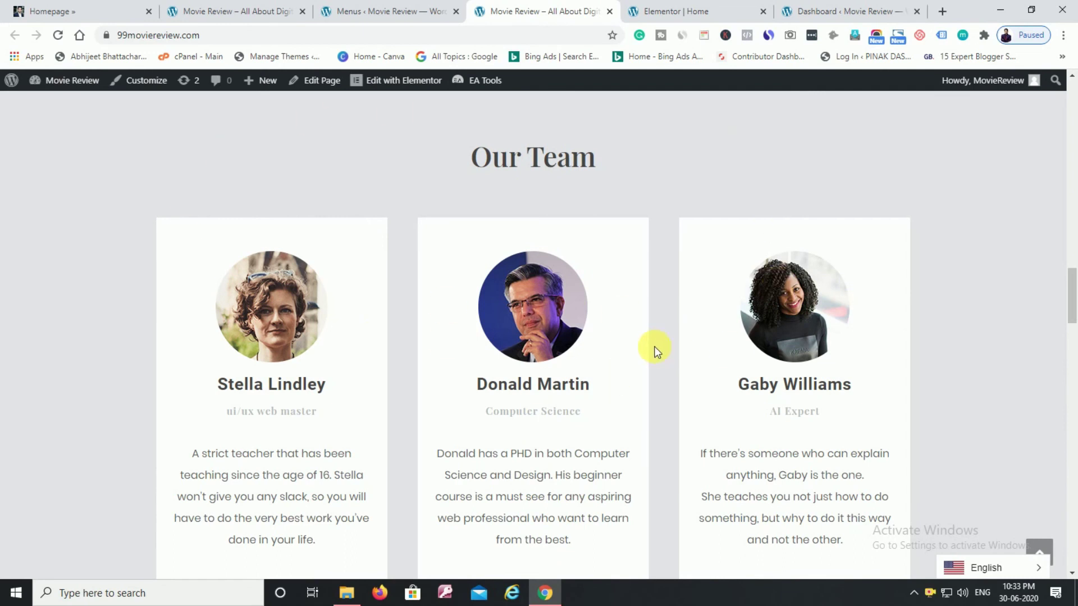
scroll(575, 304, "up", 10)
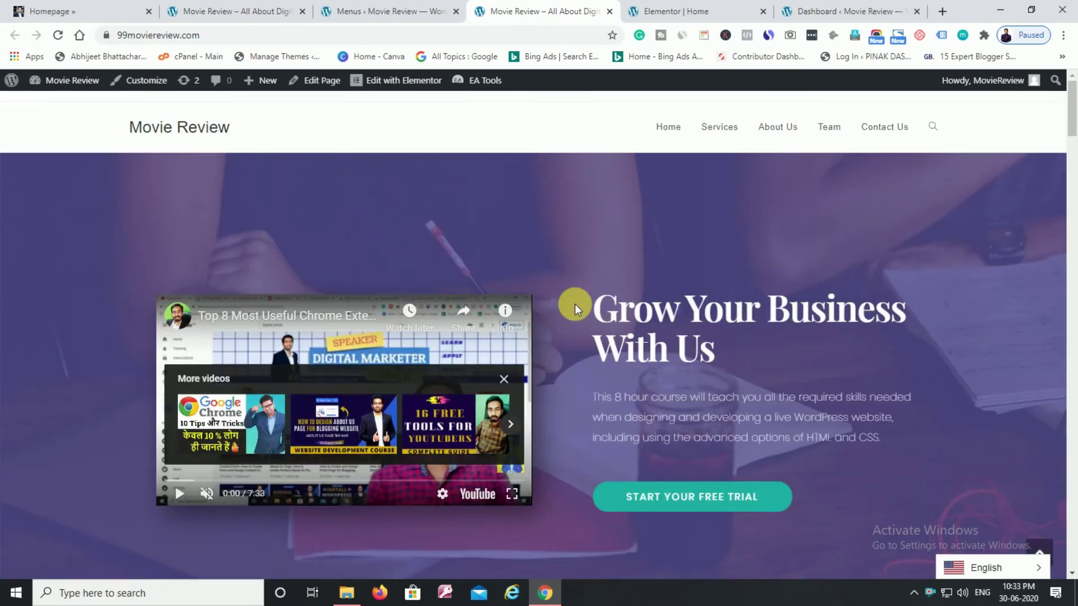
left_click(888, 124)
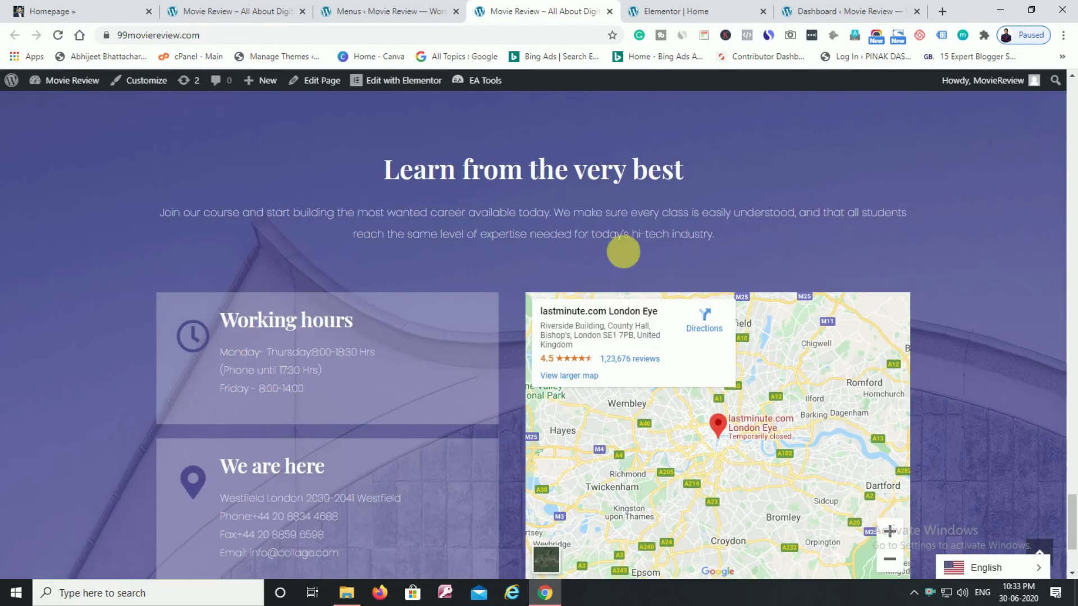
scroll(376, 371, "up", 15)
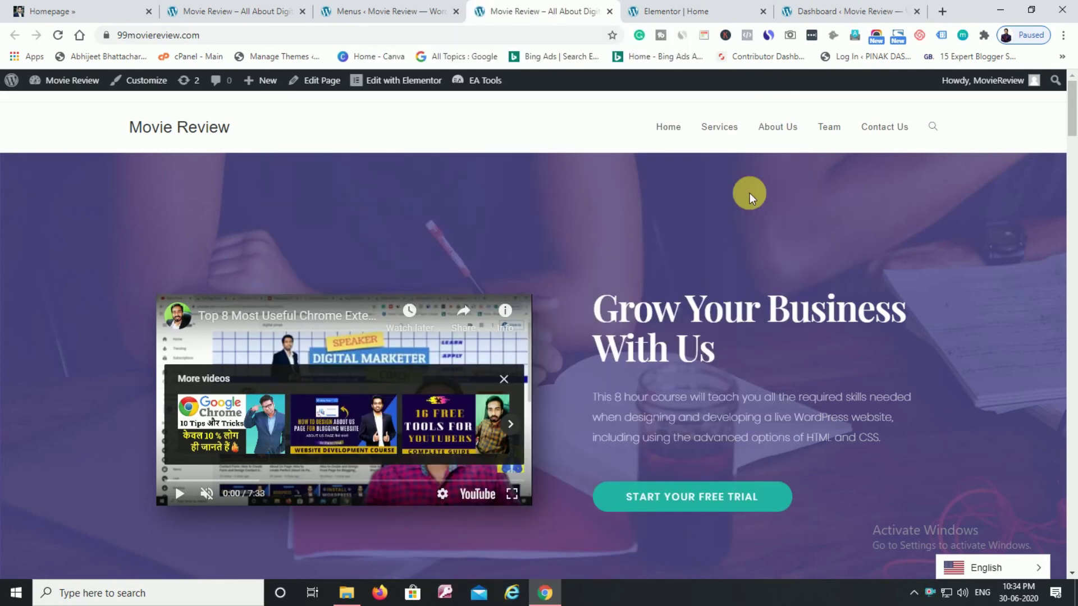
left_click(98, 18)
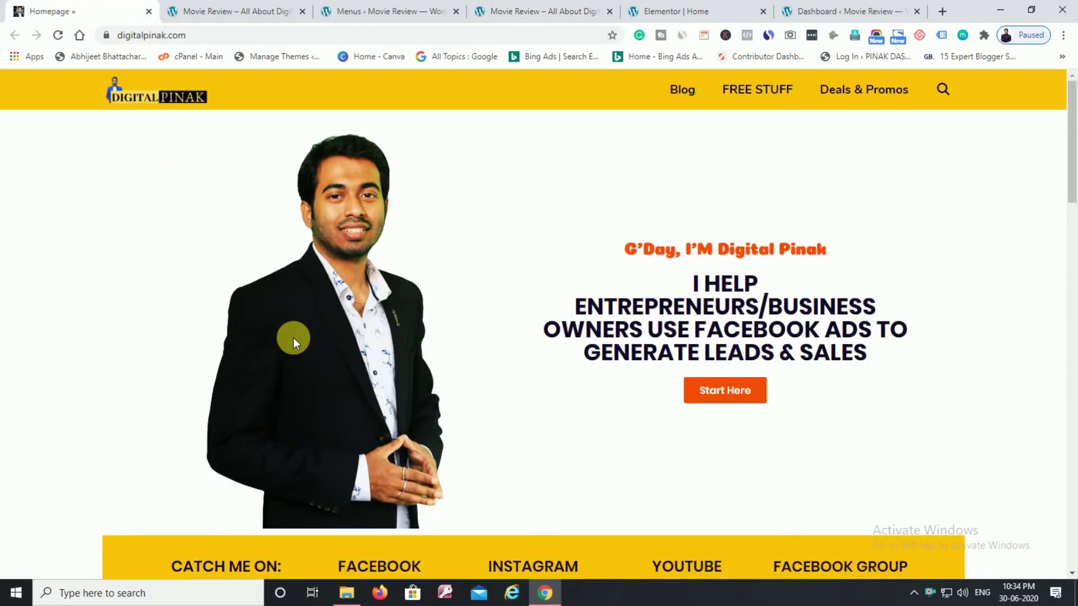